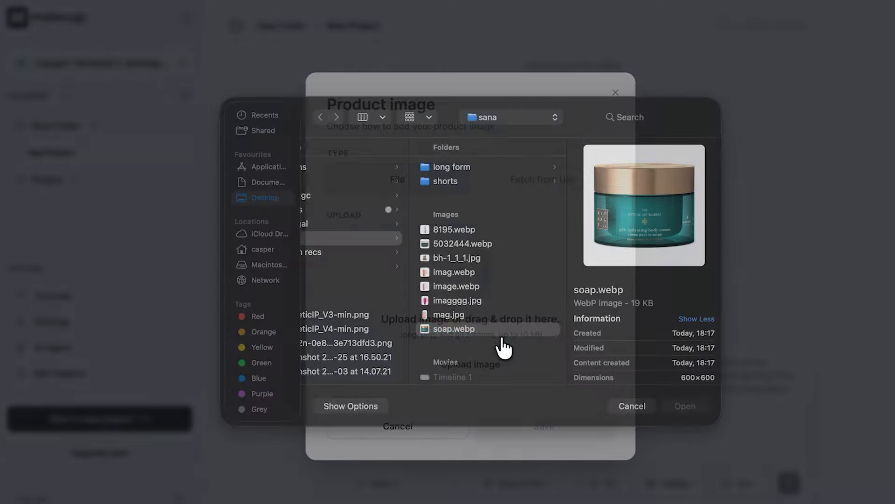
pyautogui.click(544, 418)
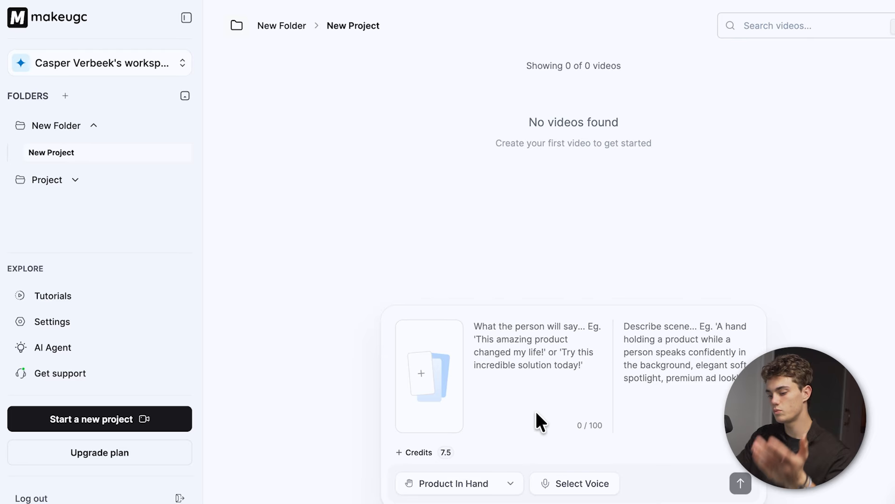
# - Switch the video type from Product In Hand to Sora 2 and choose the Sora 2 Pro model
pyautogui.click(483, 482)
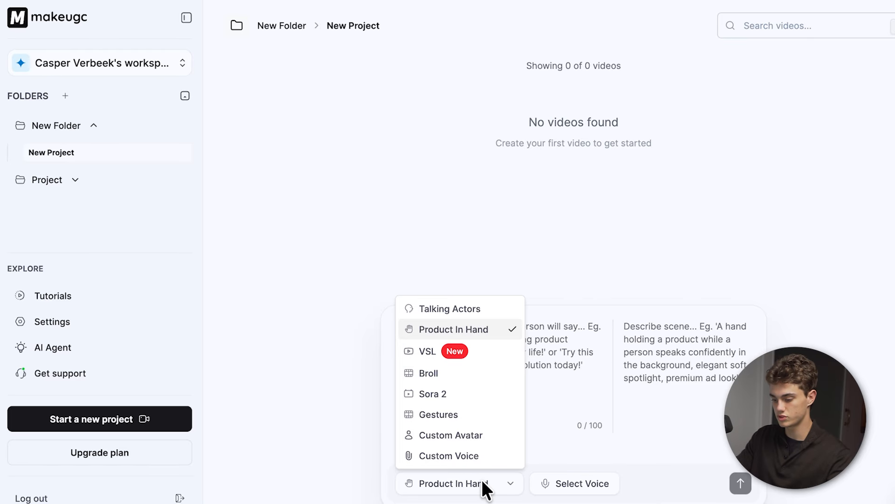
pyautogui.click(471, 393)
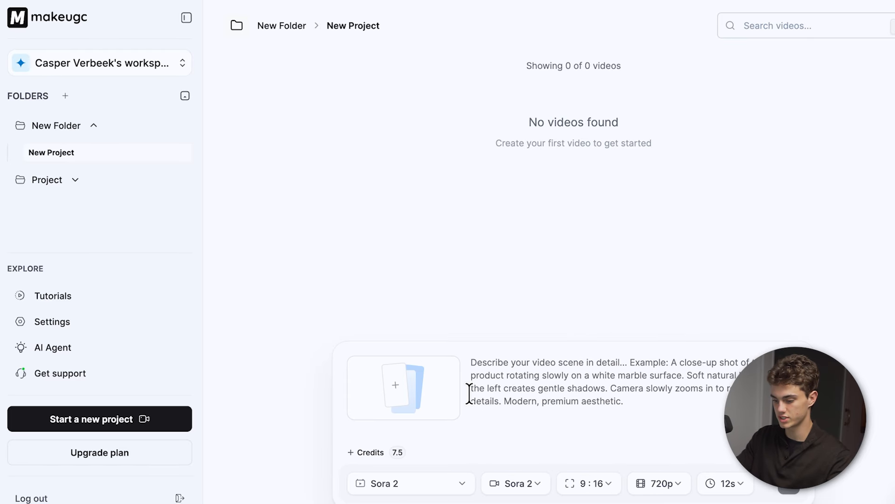
pyautogui.click(520, 485)
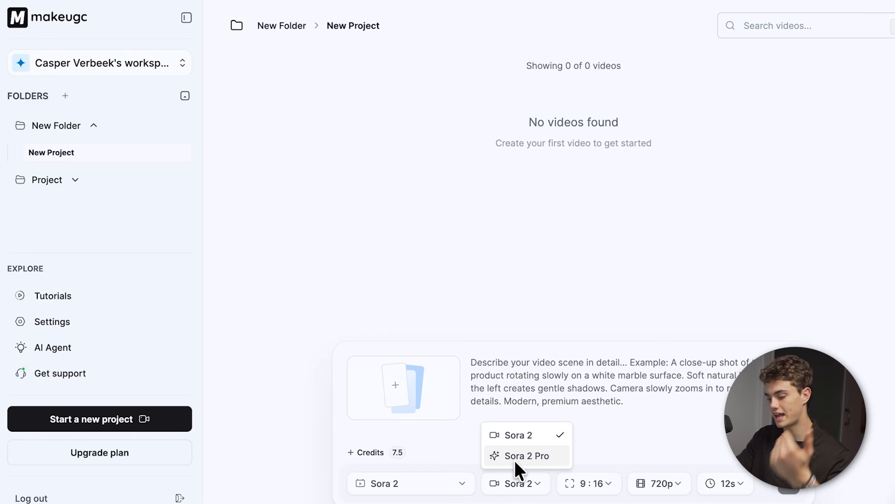
pyautogui.click(516, 460)
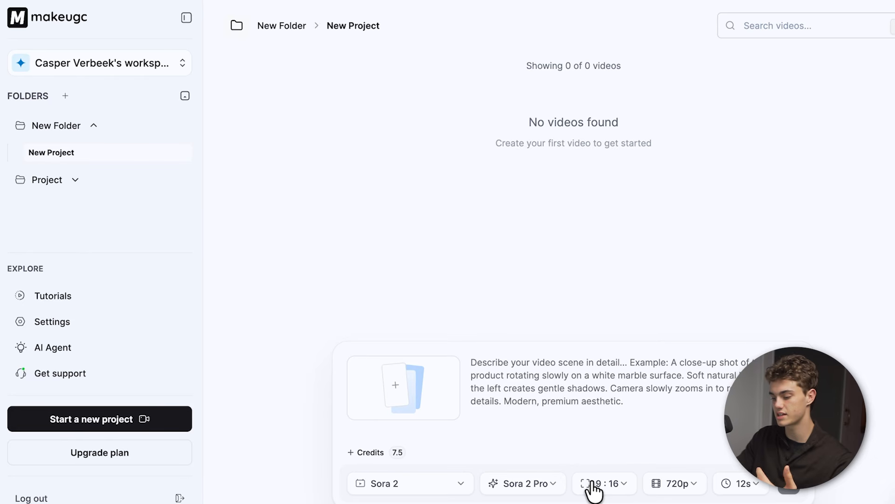
# - Set the video resolution to 1080p and check the duration options, keeping 12s
pyautogui.click(674, 487)
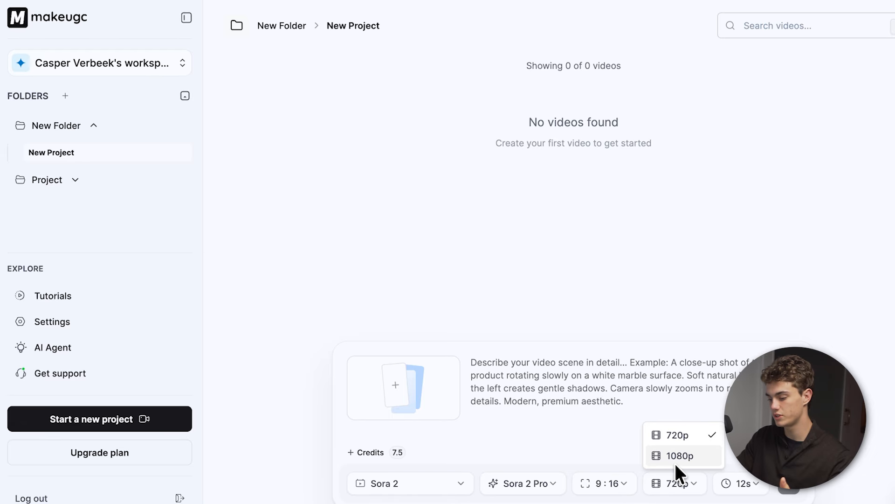
pyautogui.click(676, 455)
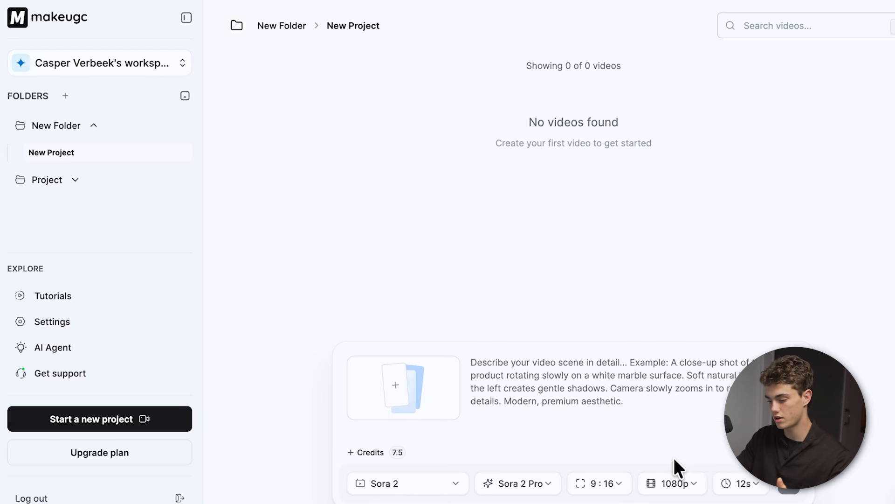
pyautogui.click(739, 490)
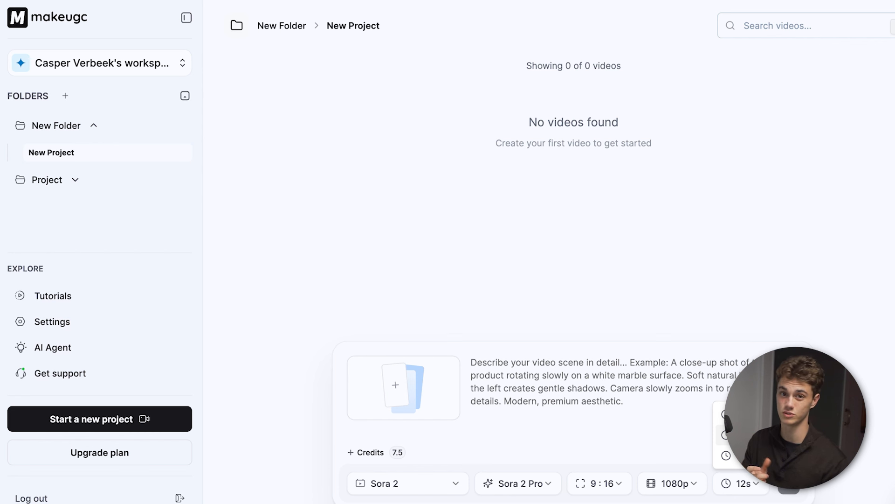
pyautogui.click(678, 432)
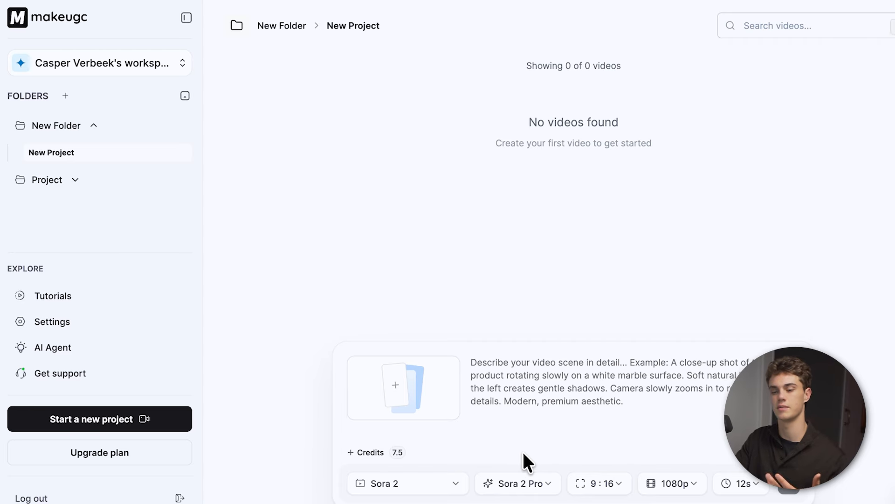
# - Upload soap.webp from the sana folder as the product image and save it
pyautogui.click(403, 389)
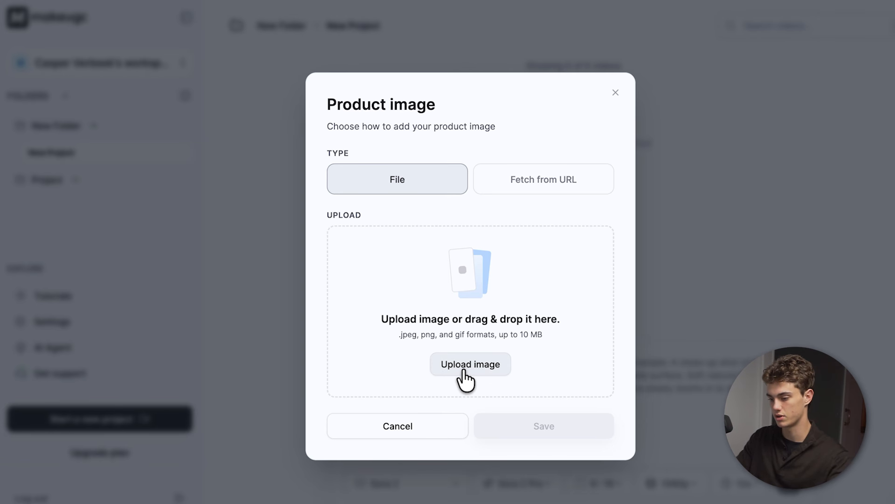
pyautogui.click(548, 182)
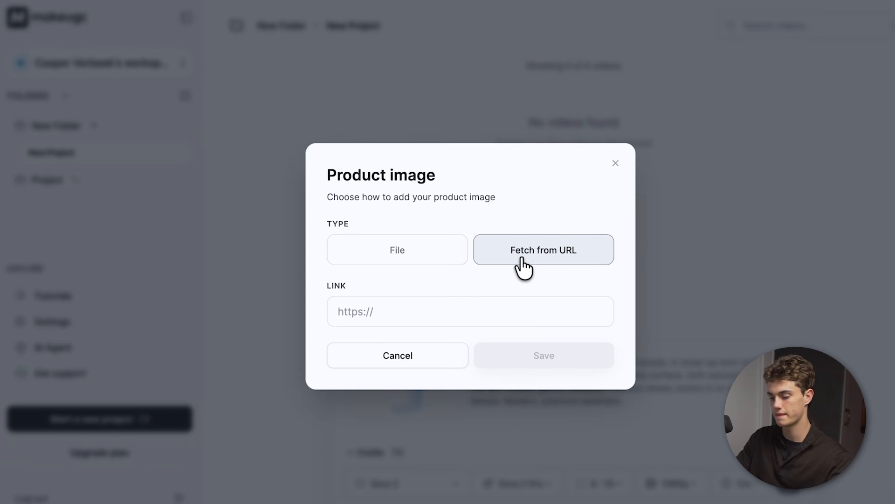
pyautogui.click(439, 256)
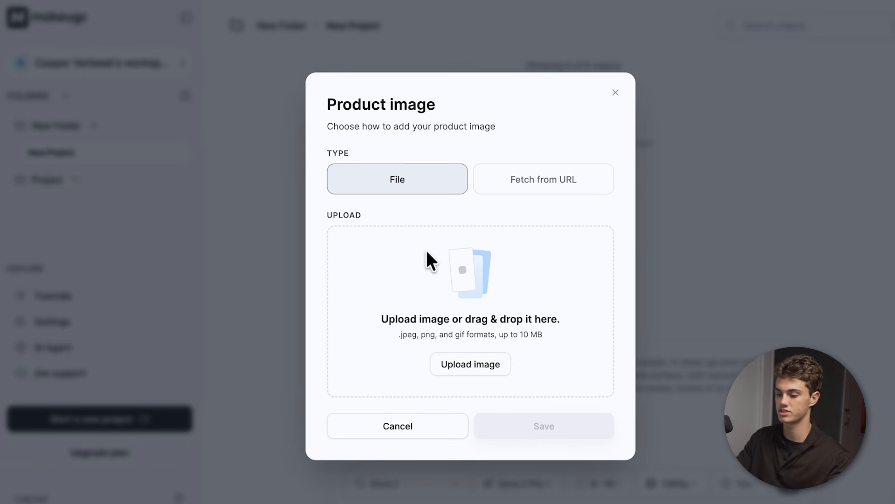
pyautogui.click(474, 368)
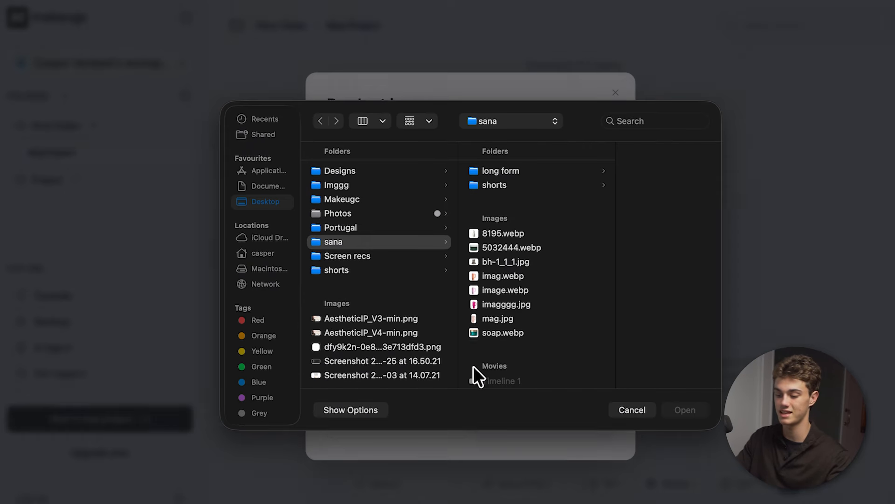
pyautogui.click(500, 334)
pyautogui.press('Return')
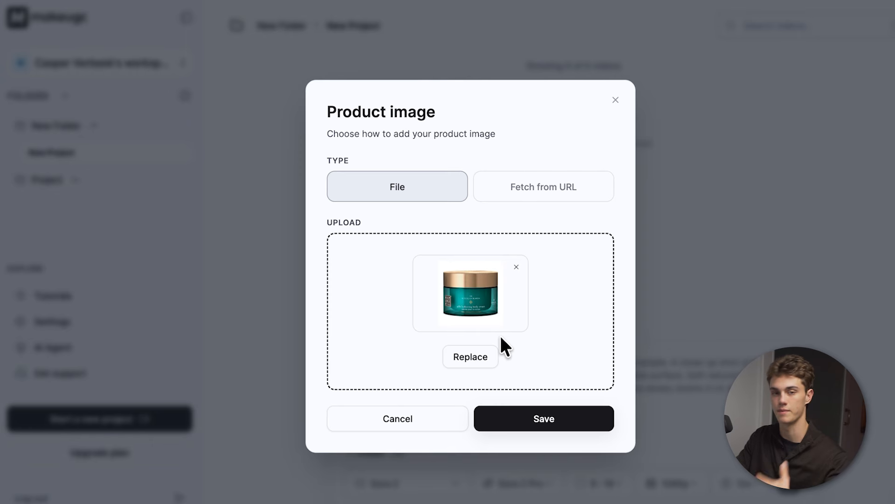
pyautogui.click(505, 418)
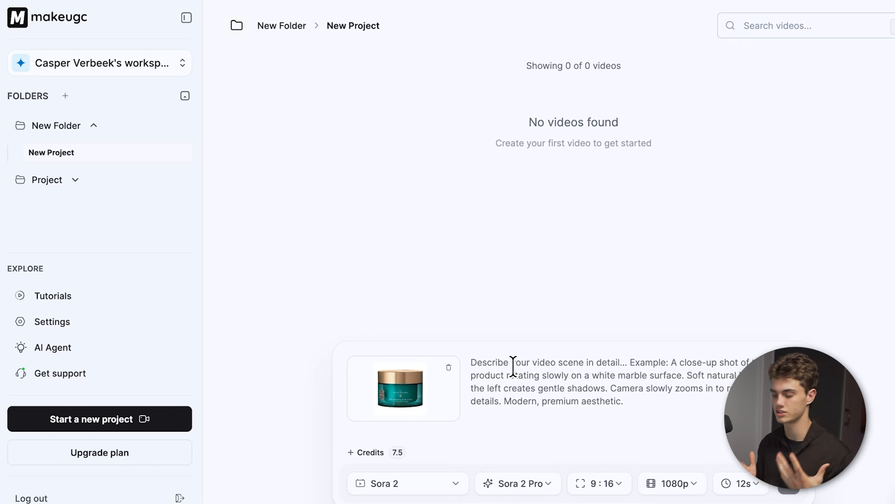
# - Paste the scene description of a couple in a luxury hotel into the prompt and remove the stray "to" after "just like"
pyautogui.hotkey('ctrl', 'v')
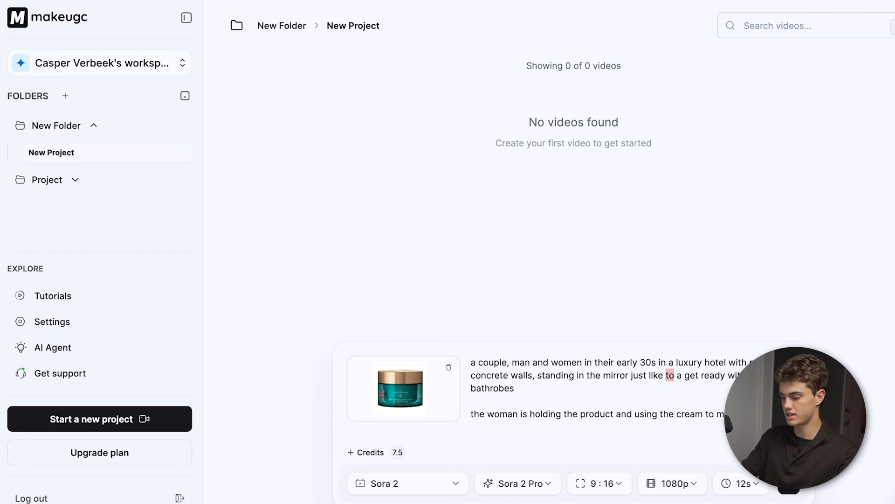
pyautogui.press('BackSpace')
pyautogui.press('BackSpace')
pyautogui.press('BackSpace')
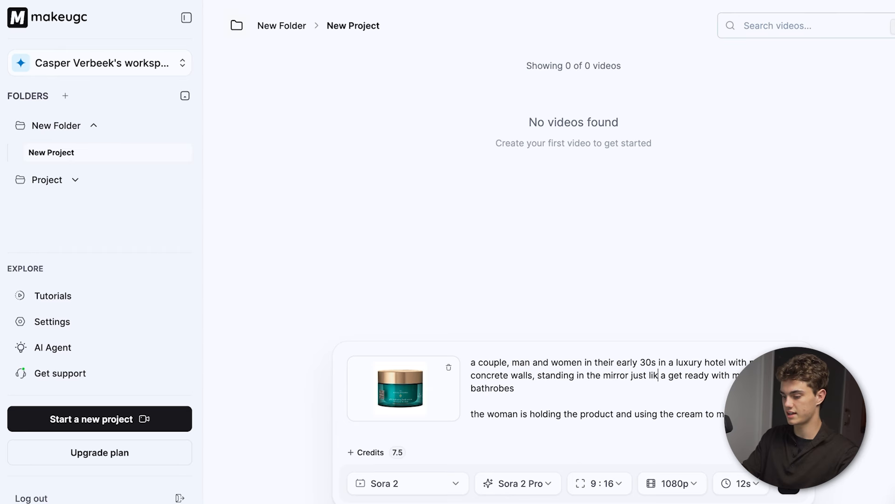
pyautogui.write('e')
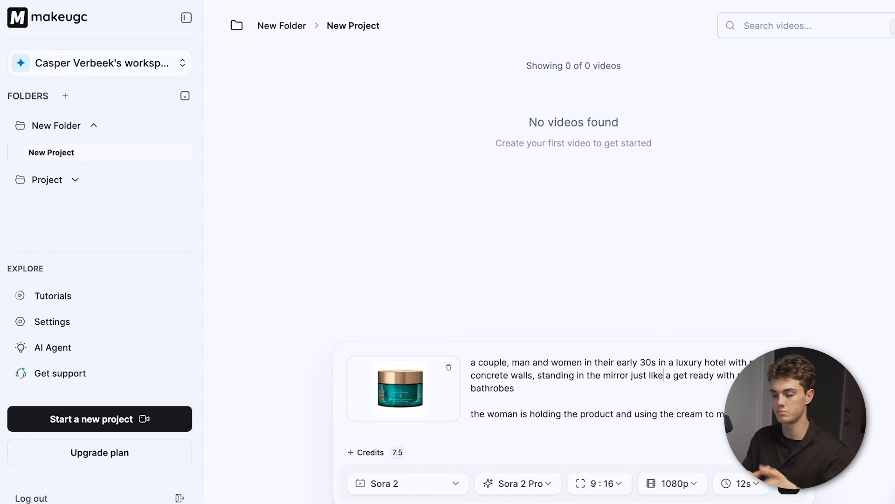
pyautogui.scroll(-2, 597, 388)
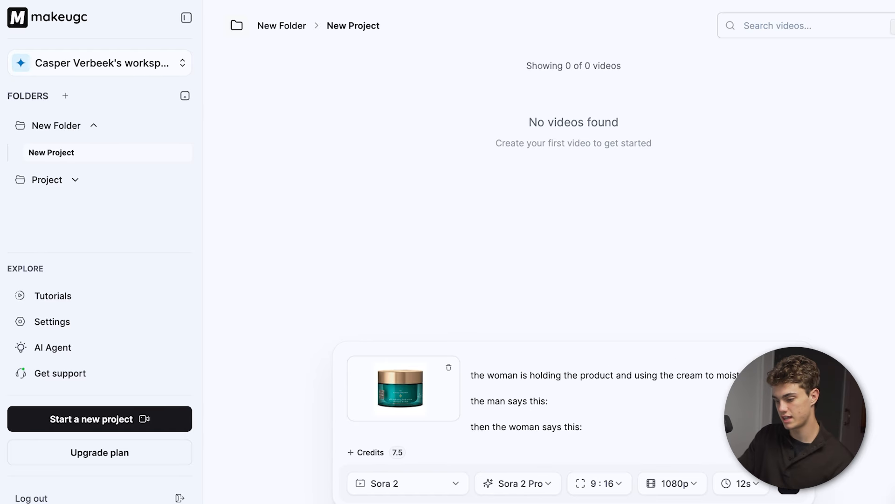
pyautogui.scroll(1, 597, 388)
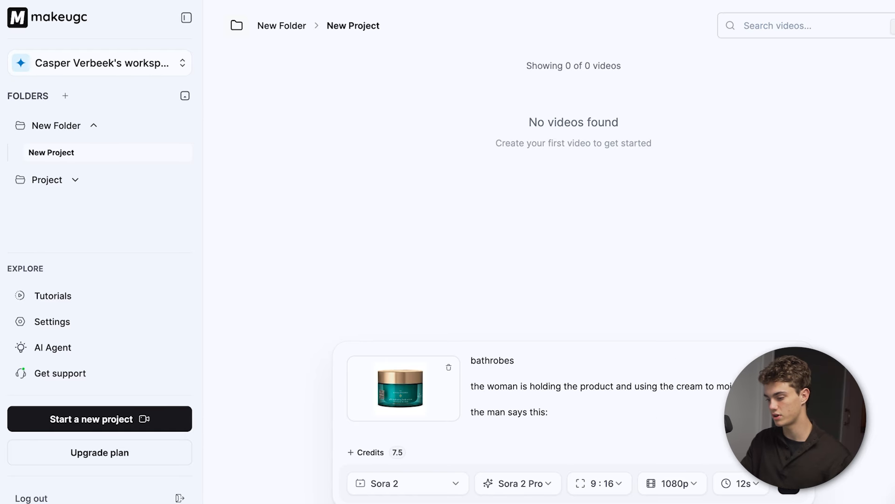
pyautogui.scroll(-1, 597, 388)
pyautogui.scroll(-2, 597, 392)
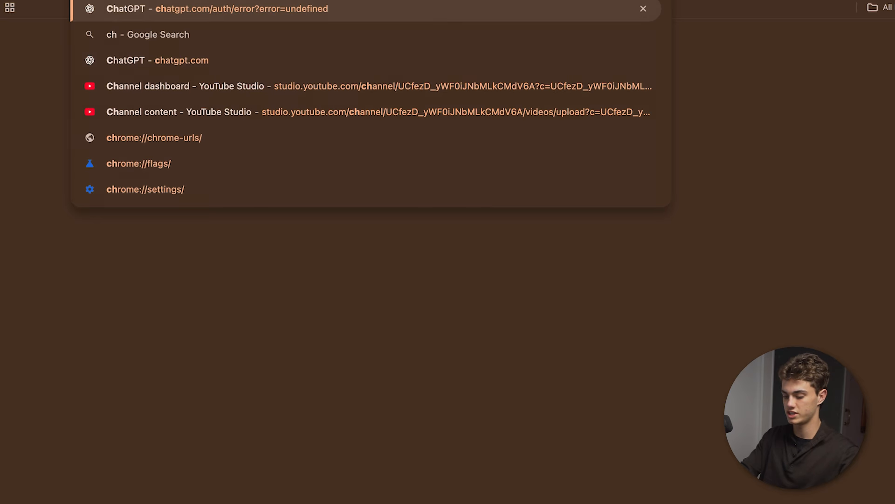
# - Open the ChatGPT home page at chatgpt.com in a new browser tab
pyautogui.write('at')
pyautogui.press('BackSpace')
pyautogui.press('BackSpace')
pyautogui.press('Down')
pyautogui.press('Down')
pyautogui.press('Return')
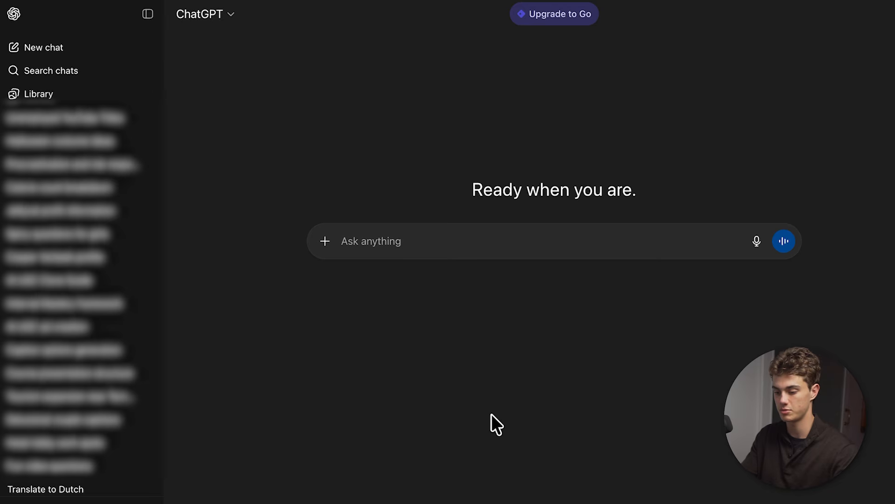
# - Ask ChatGPT for a simple 12-second script in which a man, then his wife, promote a pine-scented Rituals cream in a nice hotel
pyautogui.write('So a man is standing with his wife in a nice hotel, promoting a rituals cream that smells of pine. Give me a simple script for him to say, then his wife in the short span of 12 seconds, promoting the product')
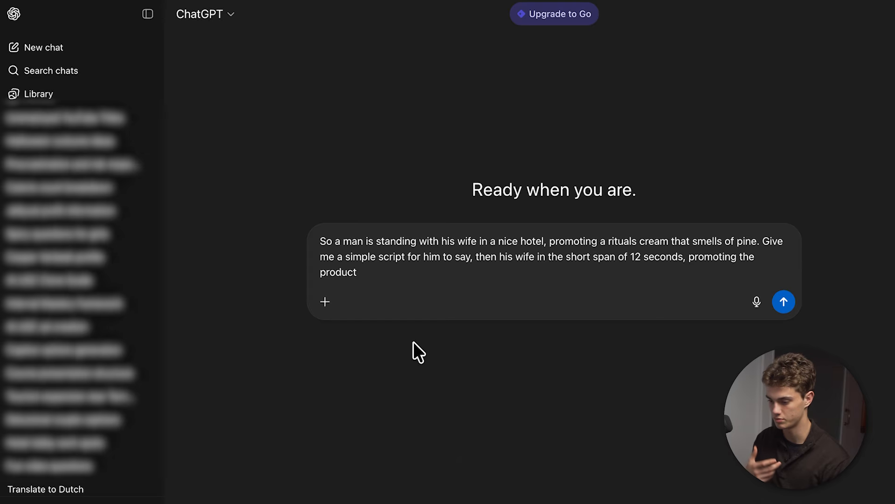
pyautogui.press('Return')
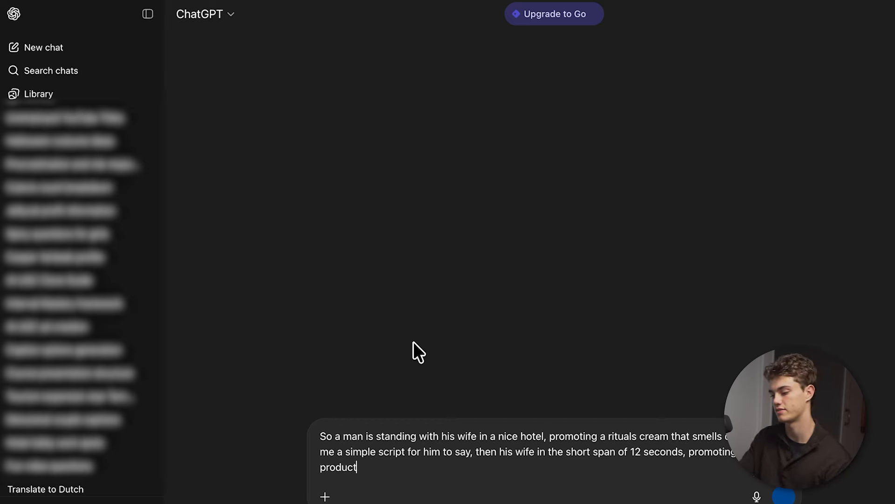
pyautogui.press('Return')
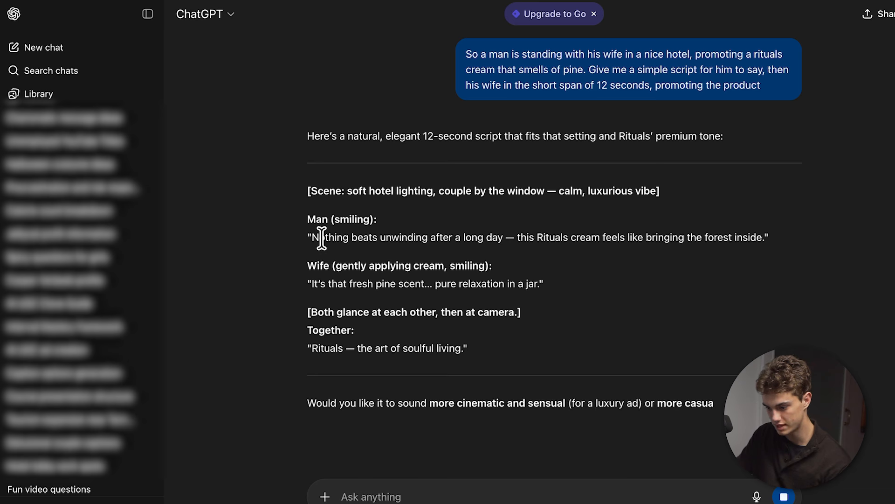
# - Copy the man's line from the ChatGPT script into the makeugc prompt, on a new line below "the man says this:"
pyautogui.moveTo(313, 237); pyautogui.dragTo(760, 233)
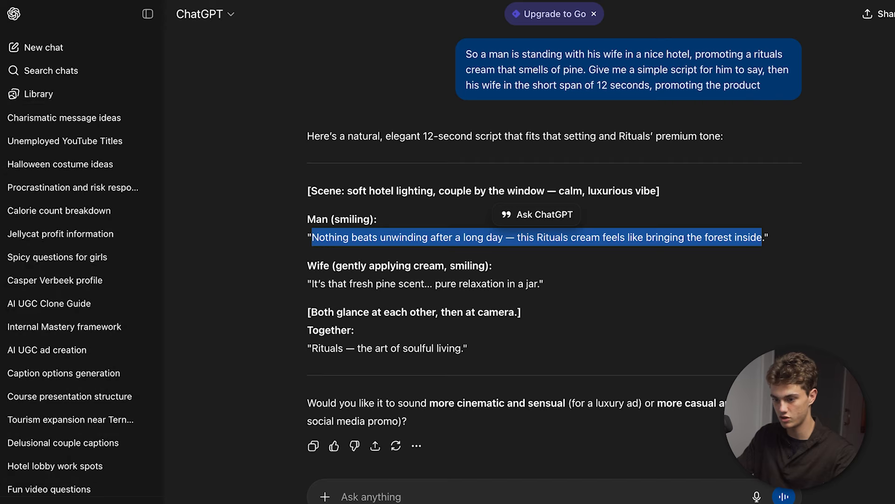
pyautogui.hotkey('ctrl', 'Tab')
pyautogui.click(552, 402)
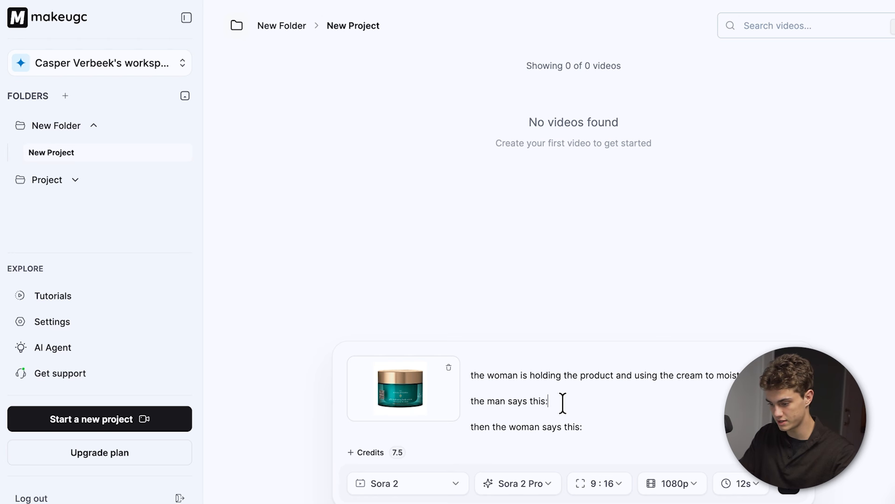
pyautogui.press('Return')
pyautogui.hotkey('ctrl', 'v')
# - Copy the wife's line "It's that fresh pine scent… pure relaxation in a jar" from ChatGPT to below "then the woman says this:" in the makeugc prompt
pyautogui.scroll(-2, 564, 400)
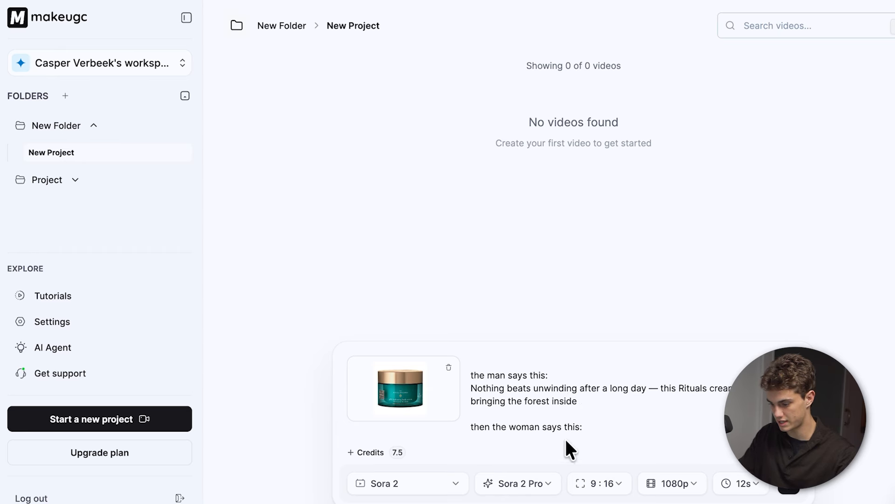
pyautogui.click(583, 427)
pyautogui.press('Return')
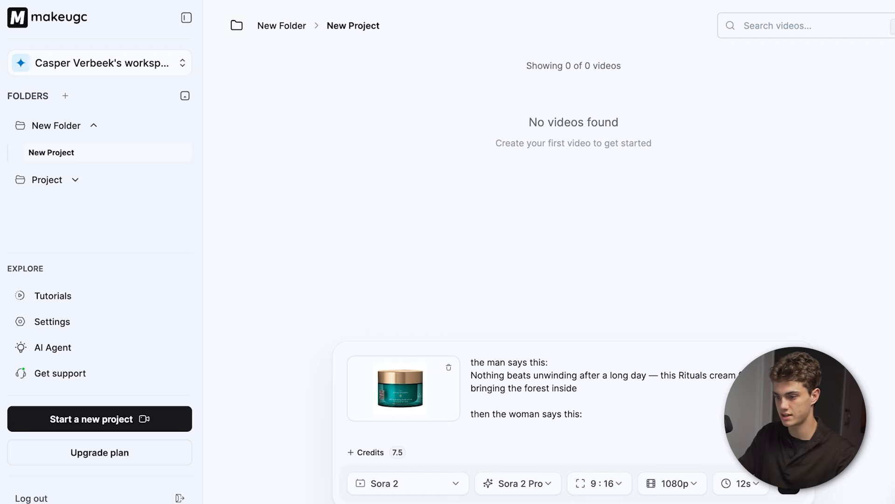
pyautogui.click(335, 2)
pyautogui.moveTo(311, 283); pyautogui.dragTo(485, 284)
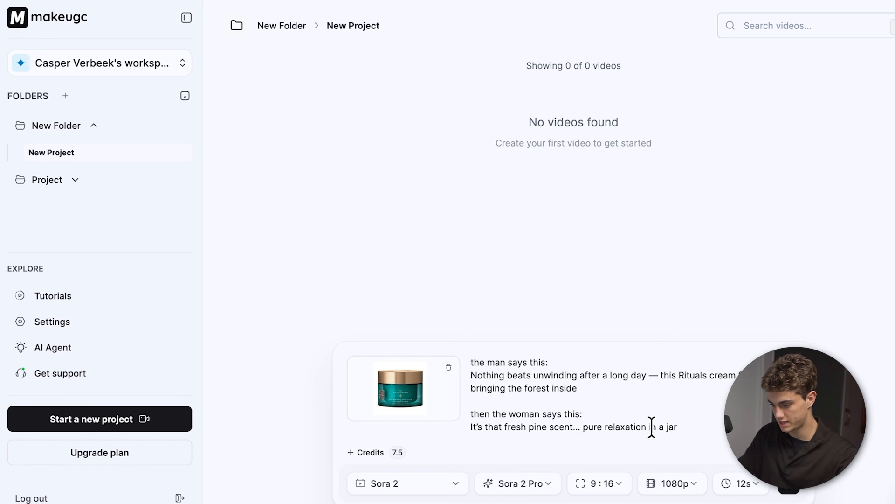
# - Add the line "then they both say:" after the woman's line, separated by a blank line and followed by a line break
pyautogui.press('Return')
pyautogui.press('Return')
pyautogui.write('then they b')
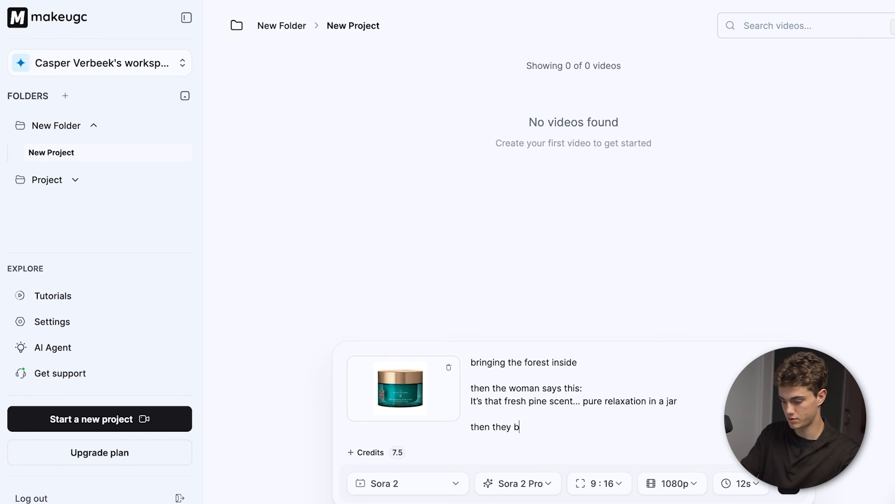
pyautogui.write('oth say:')
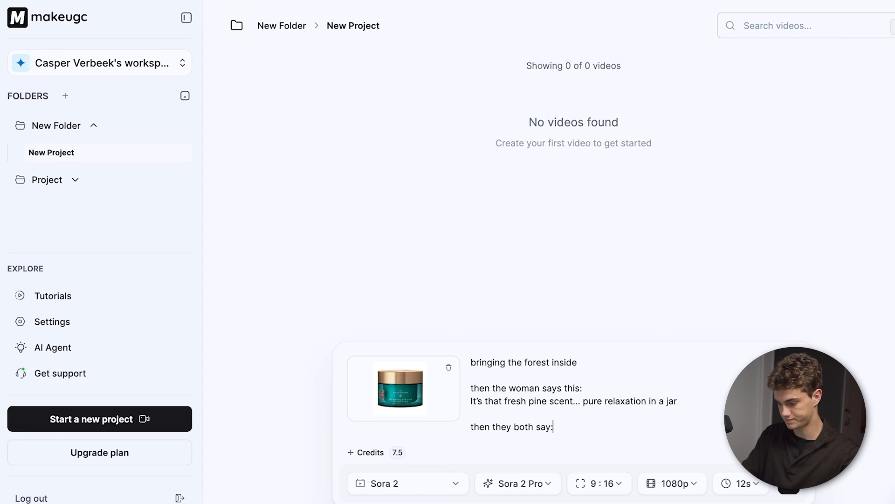
pyautogui.press('Return')
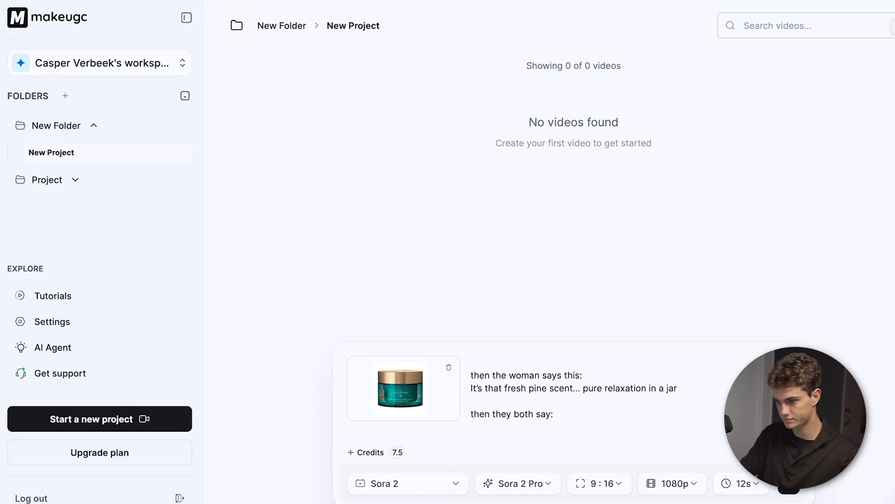
# - Copy the closing line "Rituals — the art of soulful living" from ChatGPT to below "then they both say:" in the makeugc prompt
pyautogui.hotkey('ctrl', 'Tab')
pyautogui.click(324, 350)
pyautogui.moveTo(324, 350); pyautogui.dragTo(443, 350)
pyautogui.hotkey('ctrl', 'c')
pyautogui.hotkey('ctrl', 'Tab')
pyautogui.hotkey('ctrl', 'v')
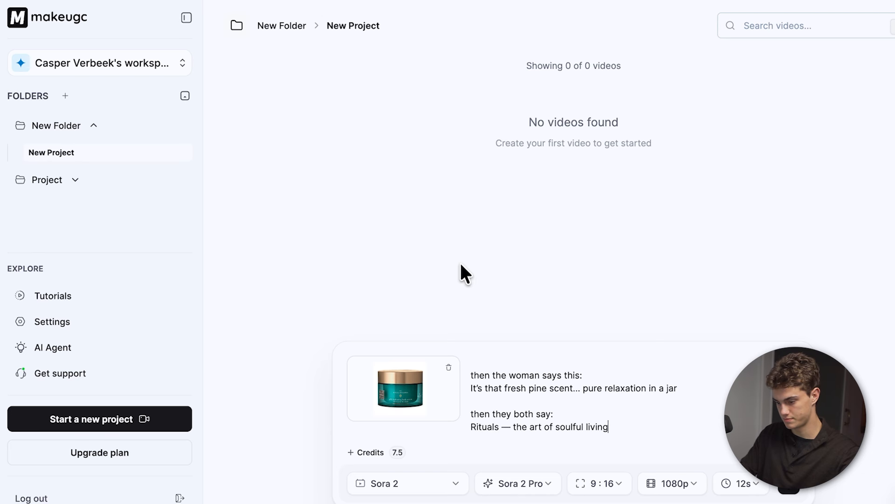
pyautogui.scroll(3, 683, 405)
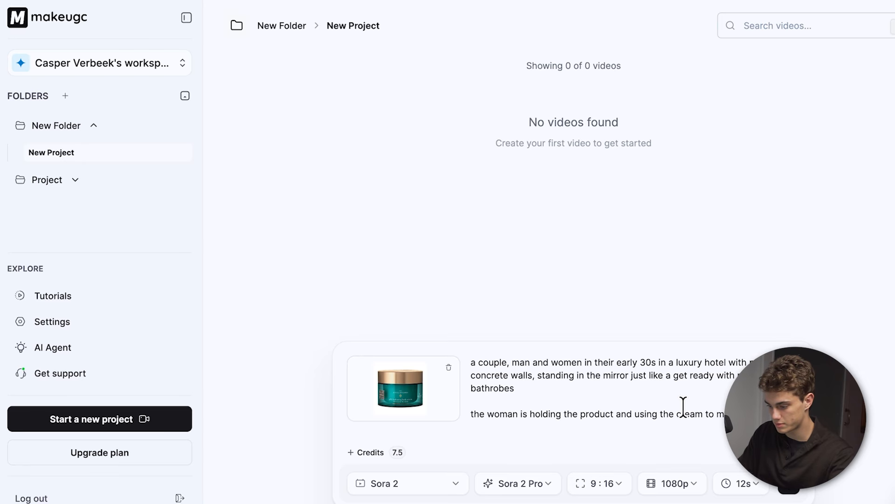
# - Generate the 12-second Sora 2 video from the finished prompt and preview the result at about 8 seconds
pyautogui.scroll(-5, 682, 395)
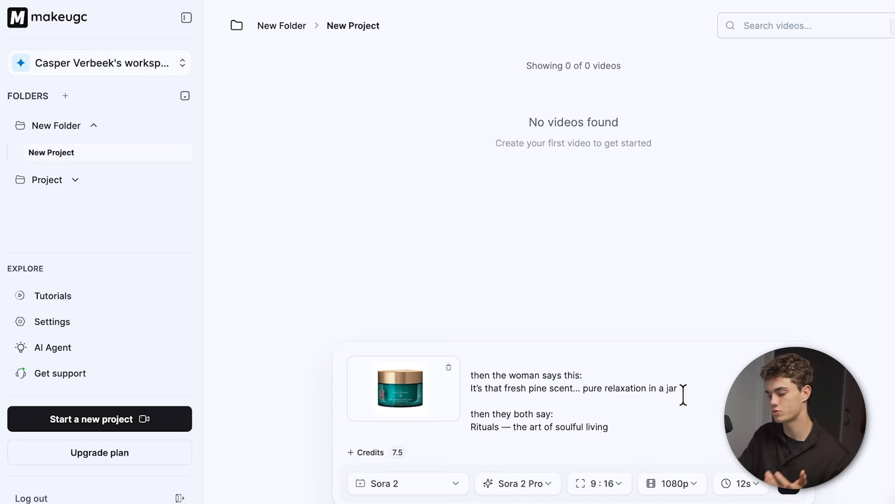
pyautogui.click(792, 493)
pyautogui.click(622, 428)
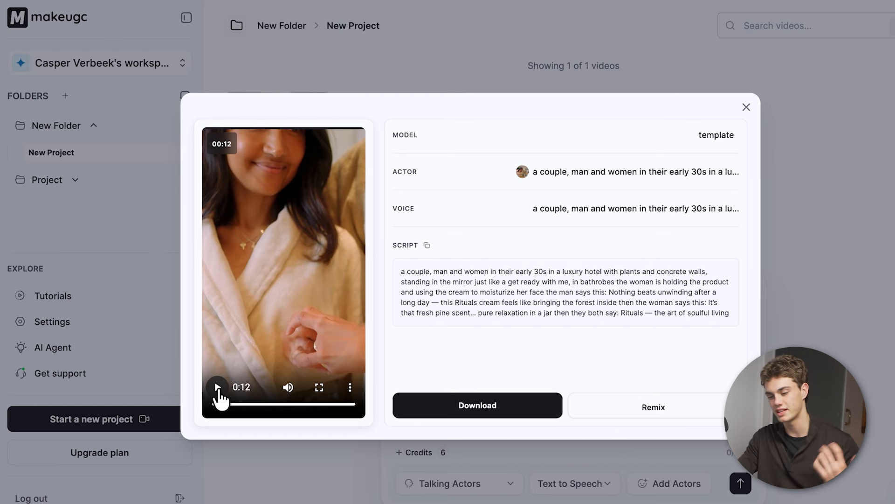
pyautogui.moveTo(236, 404); pyautogui.dragTo(314, 404)
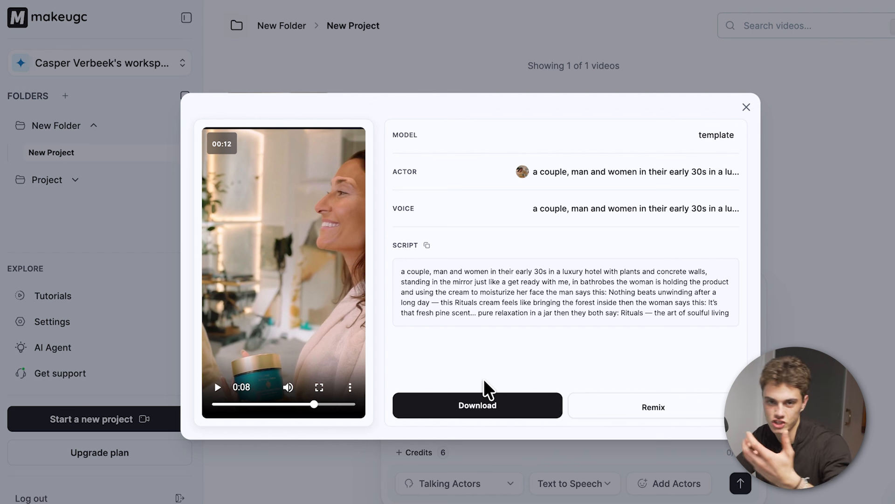
# - Close the video preview and switch the video type from Talking Actors to Product In Hand
pyautogui.click(432, 479)
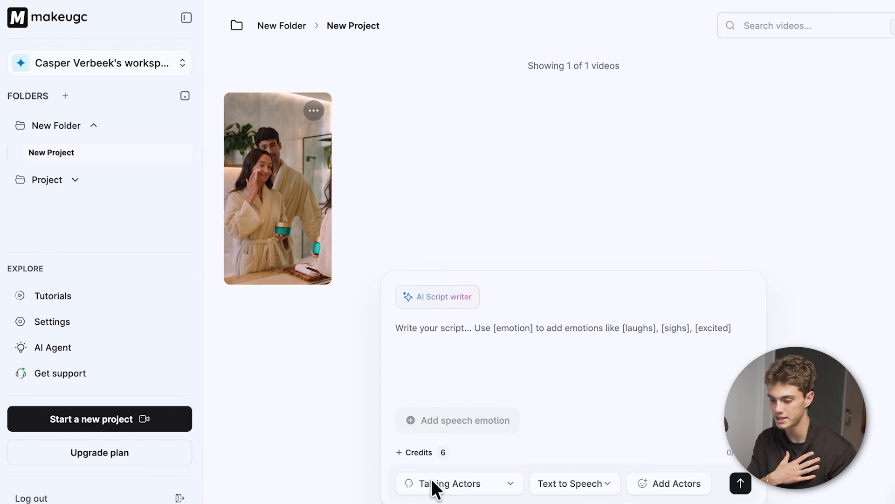
pyautogui.click(432, 479)
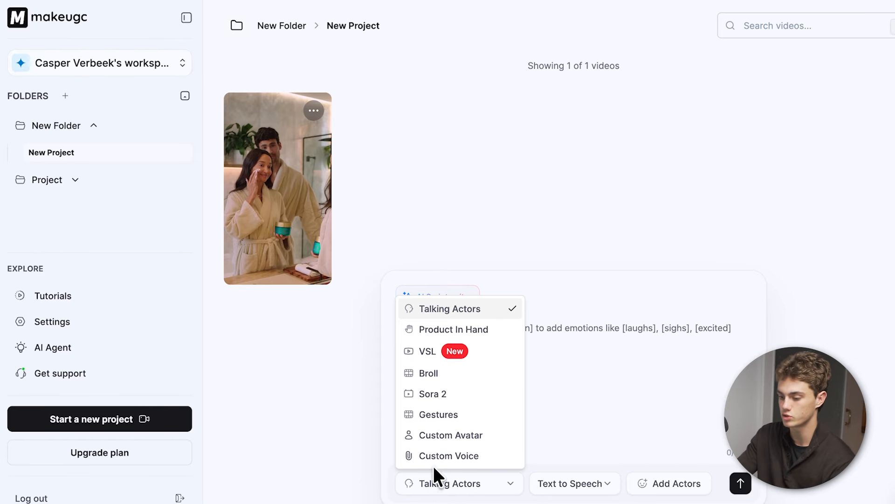
pyautogui.click(453, 328)
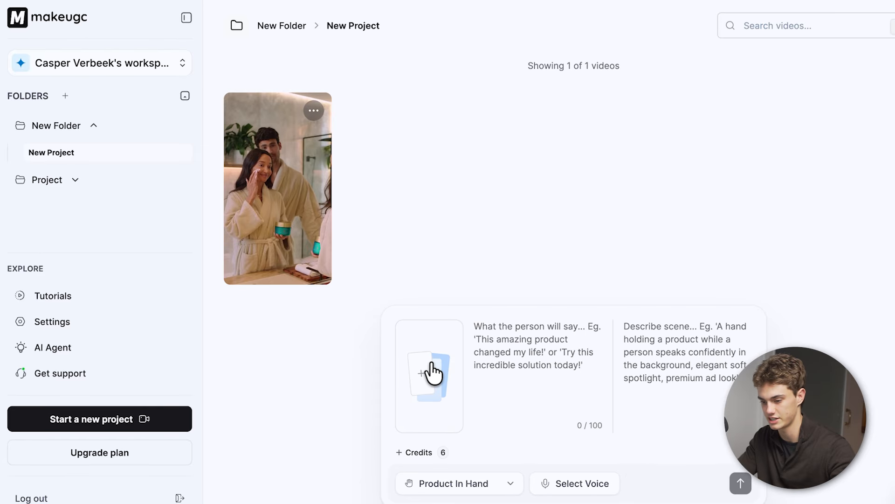
# - Upload the green Rituals cream jar picture from the sana folder on the Desktop as the product image
pyautogui.click(432, 372)
pyautogui.click(262, 418)
pyautogui.click(292, 461)
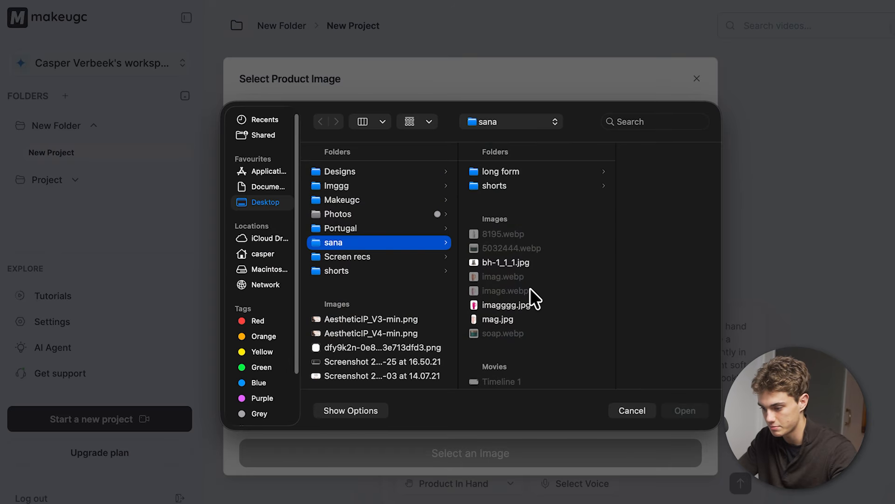
pyautogui.doubleClick(530, 293)
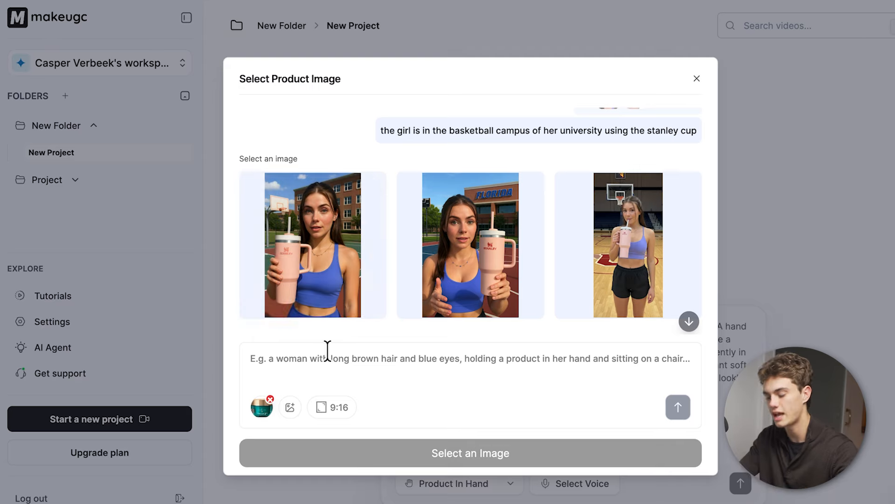
# - Open the MakeUGC avatar library for adding a reference person and filter the actors by female
pyautogui.scroll(15, 489, 277)
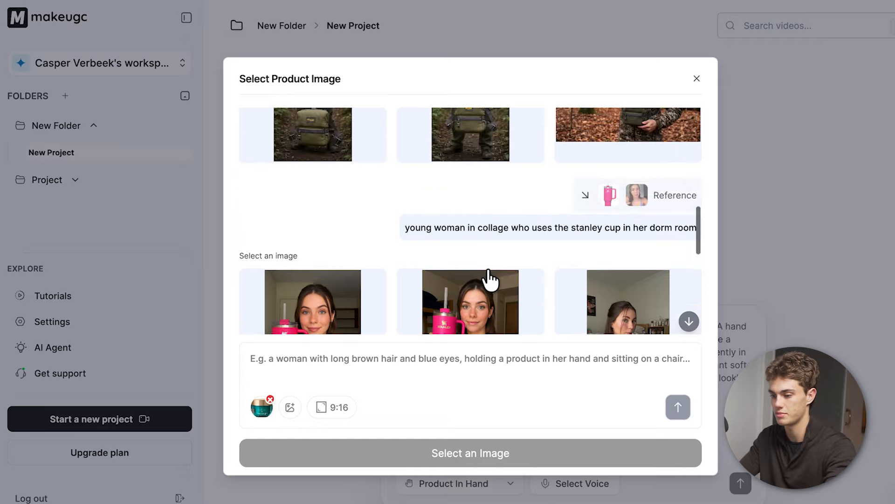
pyautogui.scroll(-10, 487, 267)
pyautogui.moveTo(489, 279)
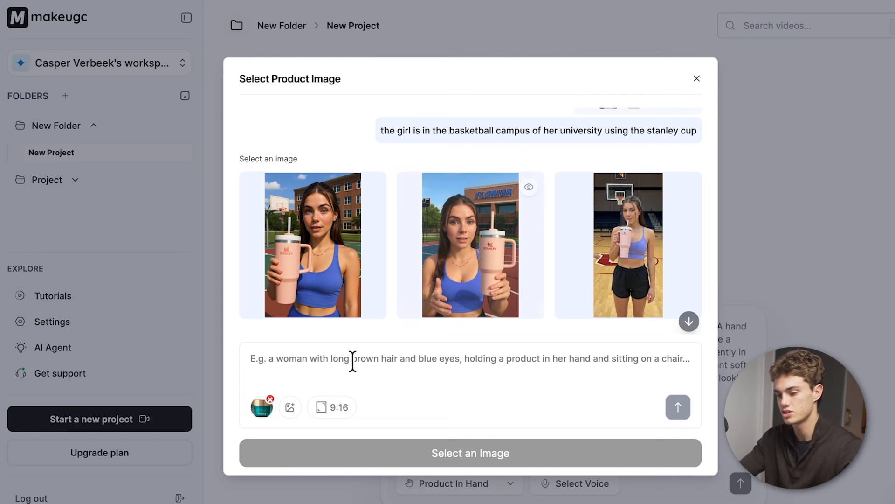
pyautogui.click(341, 353)
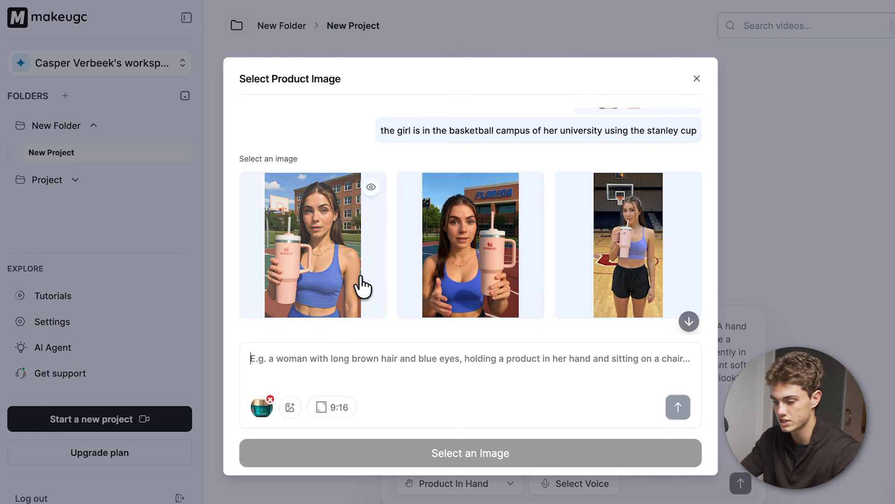
pyautogui.click(290, 407)
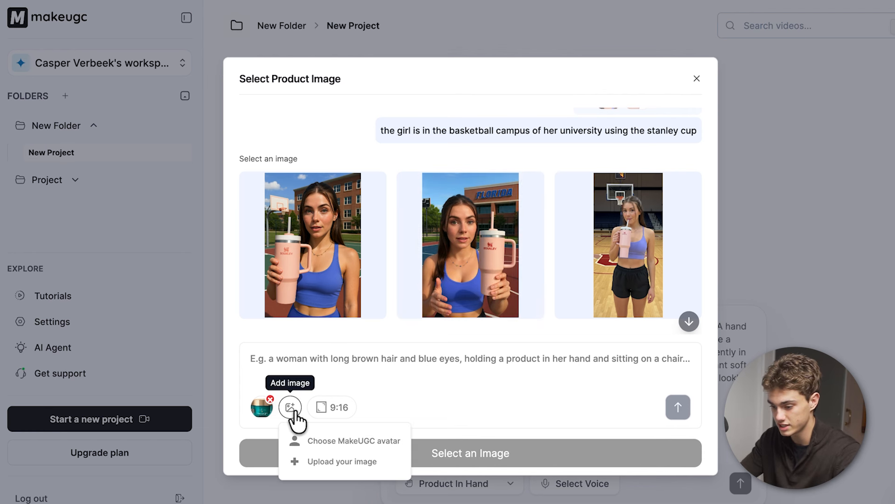
pyautogui.click(339, 442)
pyautogui.scroll(-10, 465, 313)
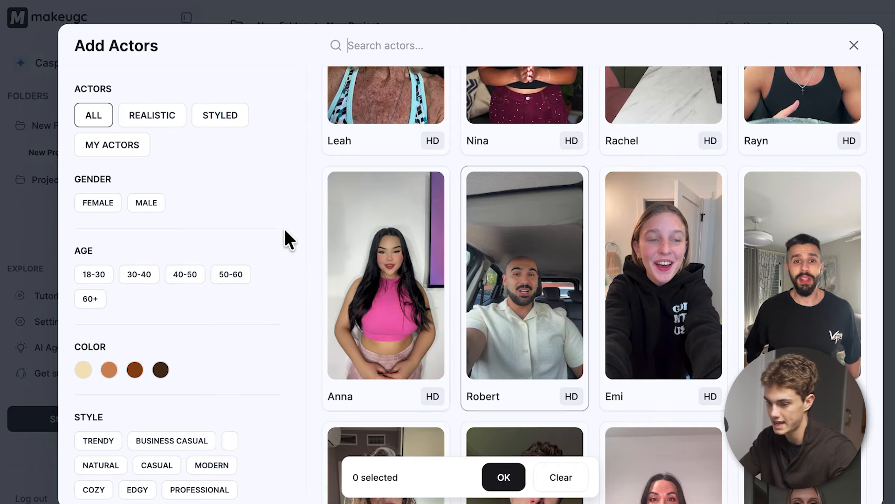
pyautogui.click(109, 212)
pyautogui.scroll(5, 594, 336)
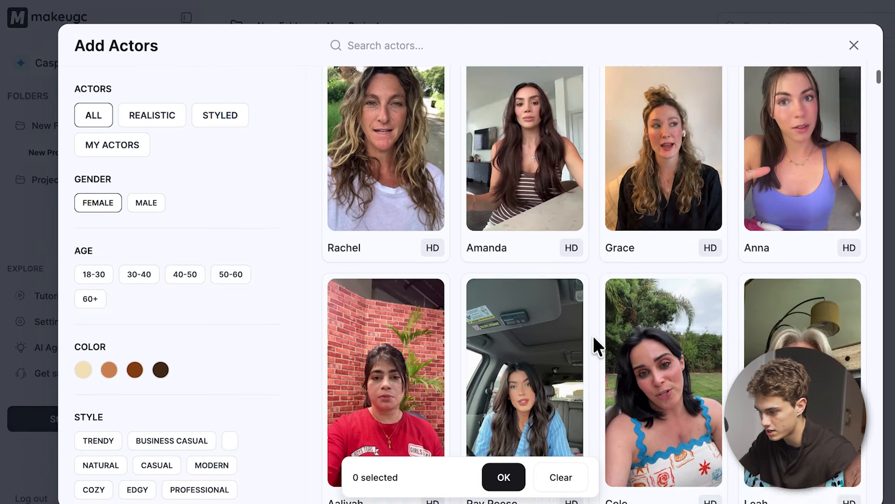
# - Browse the female actors and select the Violet avatar
pyautogui.scroll(-8, 593, 336)
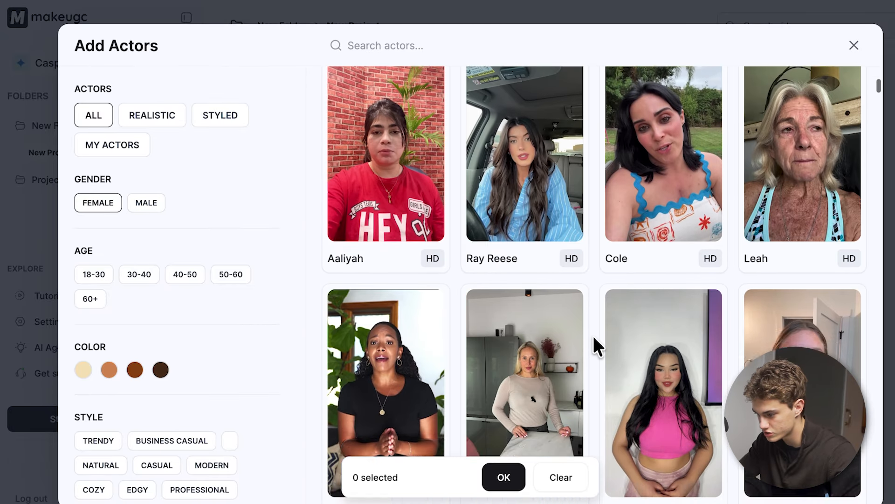
pyautogui.scroll(-12, 592, 334)
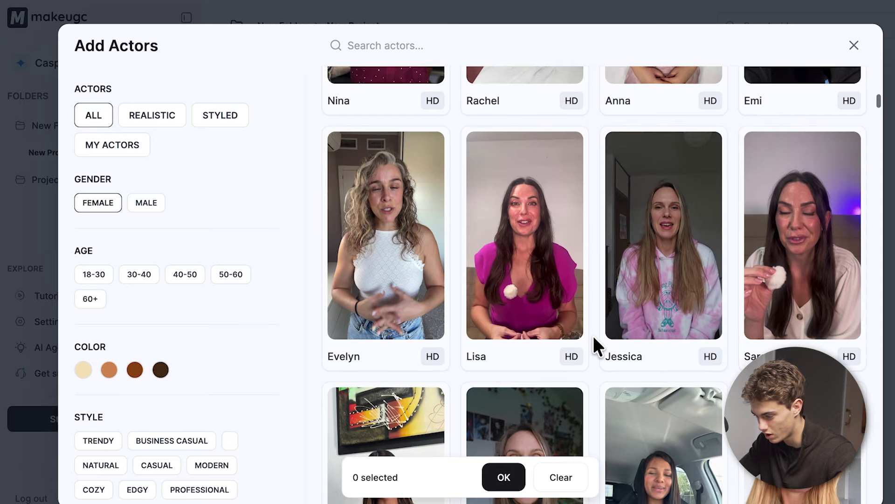
pyautogui.scroll(-15, 592, 334)
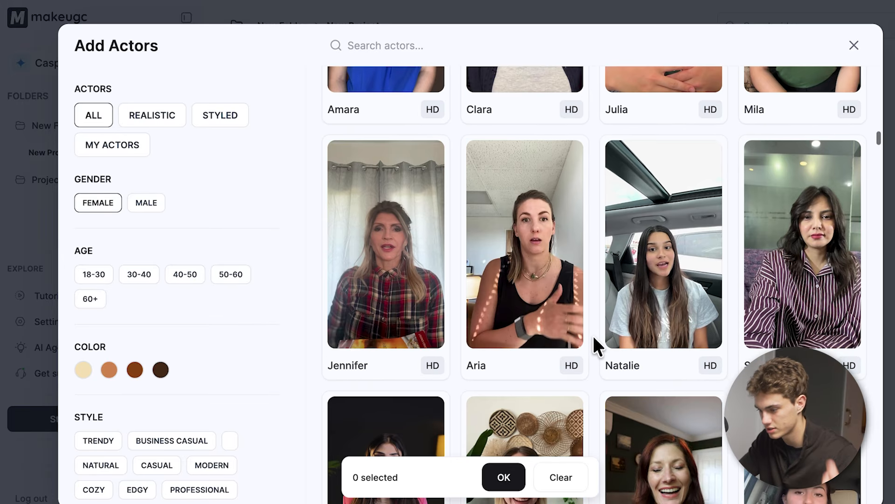
pyautogui.scroll(-1, 593, 335)
pyautogui.scroll(-9, 593, 335)
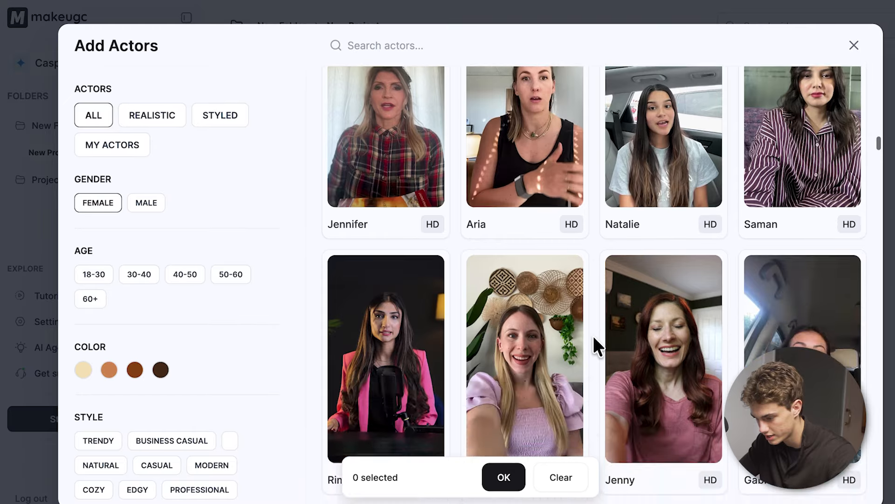
pyautogui.click(562, 219)
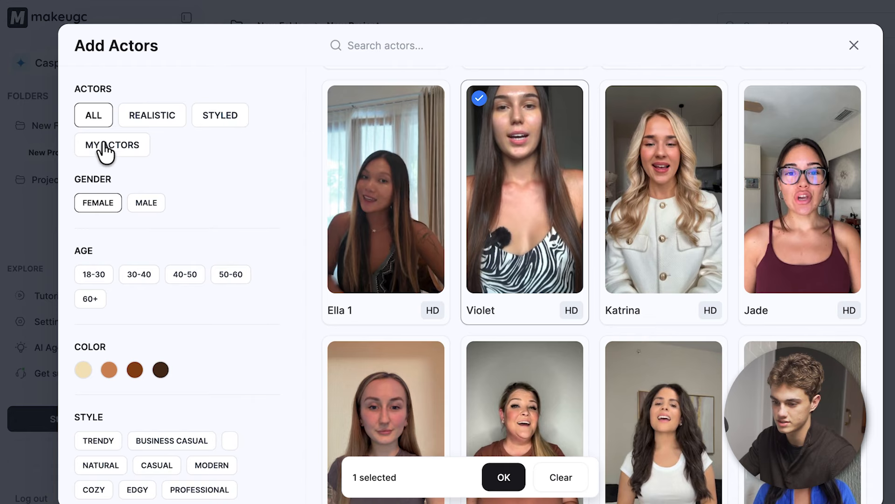
# - Check the user's own actors, return to all actors and confirm Violet as the reference avatar
pyautogui.scroll(-2, 132, 413)
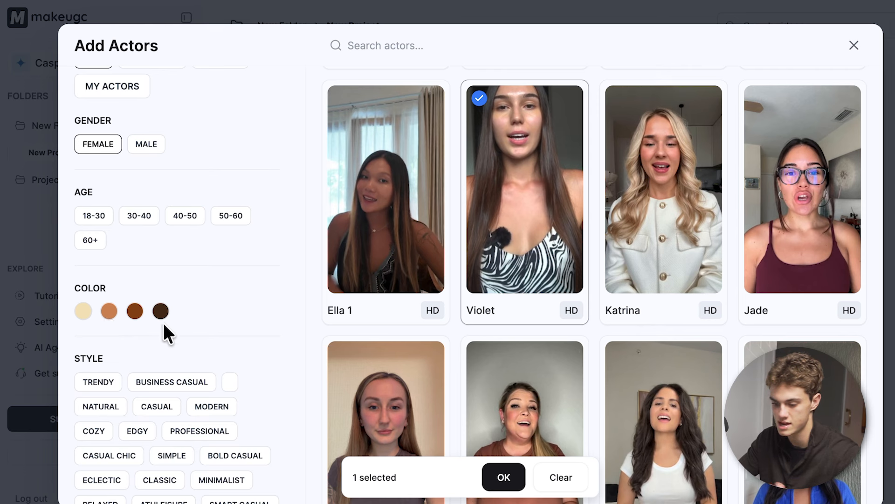
pyautogui.scroll(-3, 191, 443)
pyautogui.scroll(4, 192, 440)
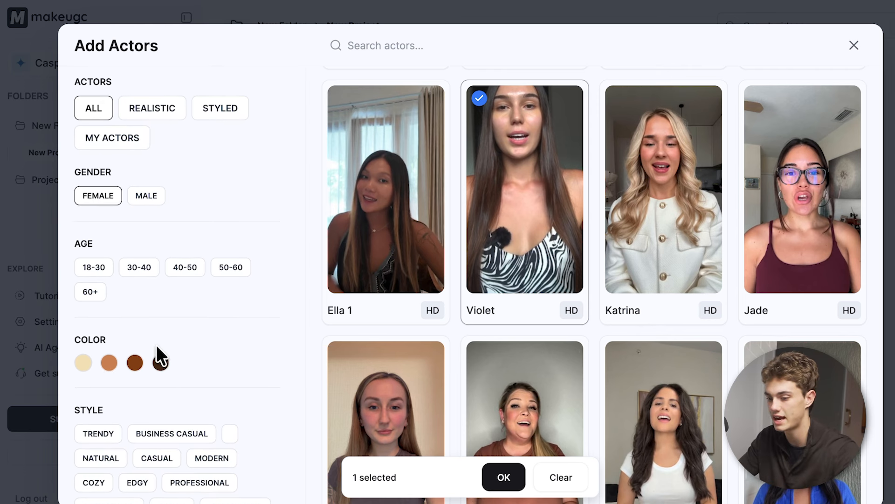
pyautogui.click(121, 143)
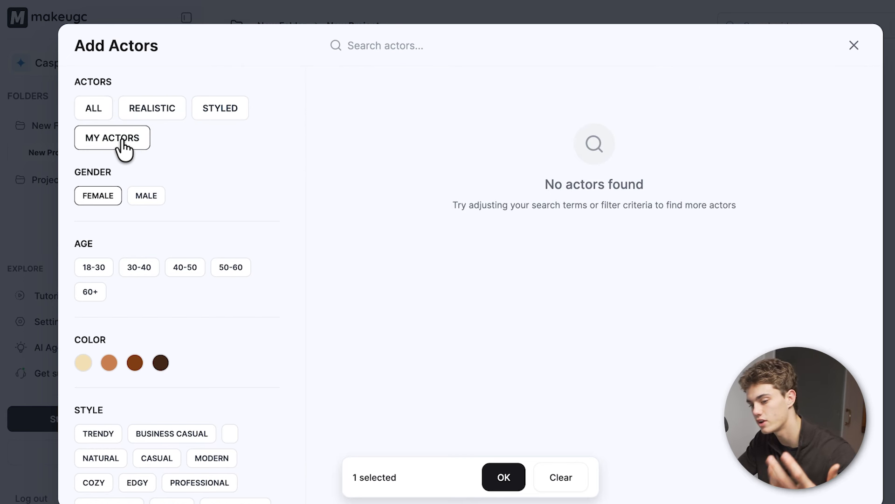
pyautogui.click(93, 108)
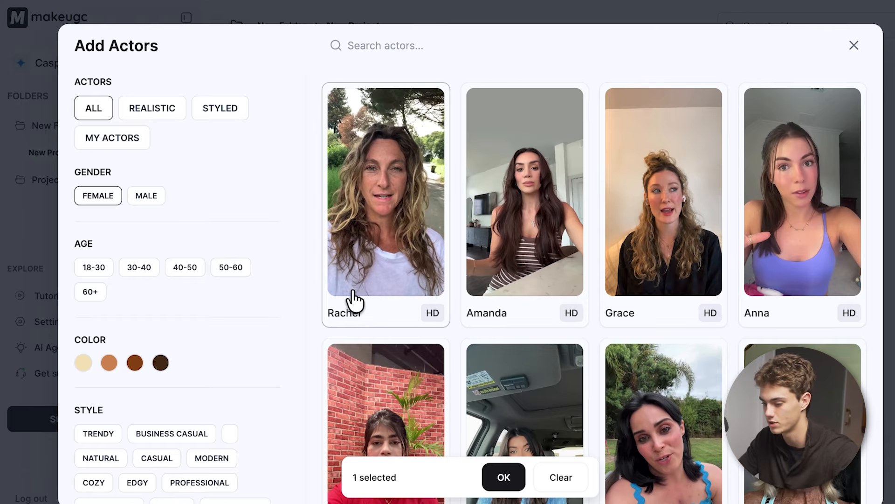
pyautogui.click(503, 477)
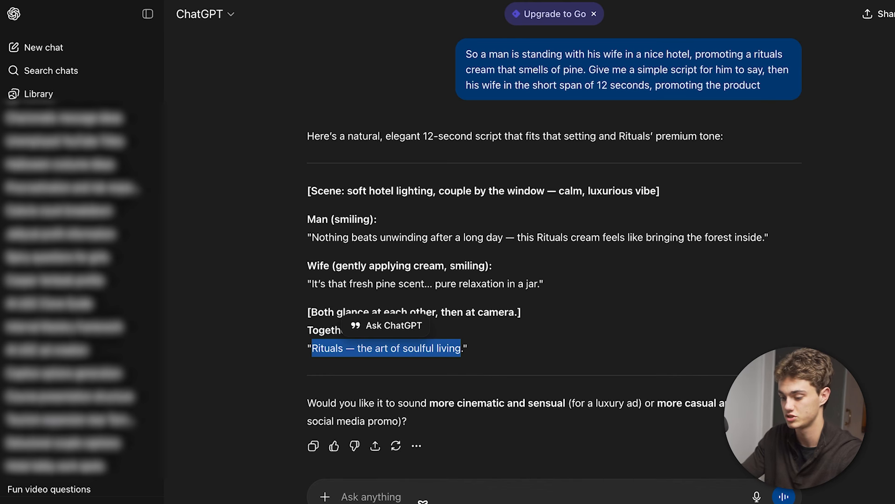
# - Switch to ChatGPT and request a short image-generation prompt describing the scene with just a woman, the background and her using the product
pyautogui.click(423, 497)
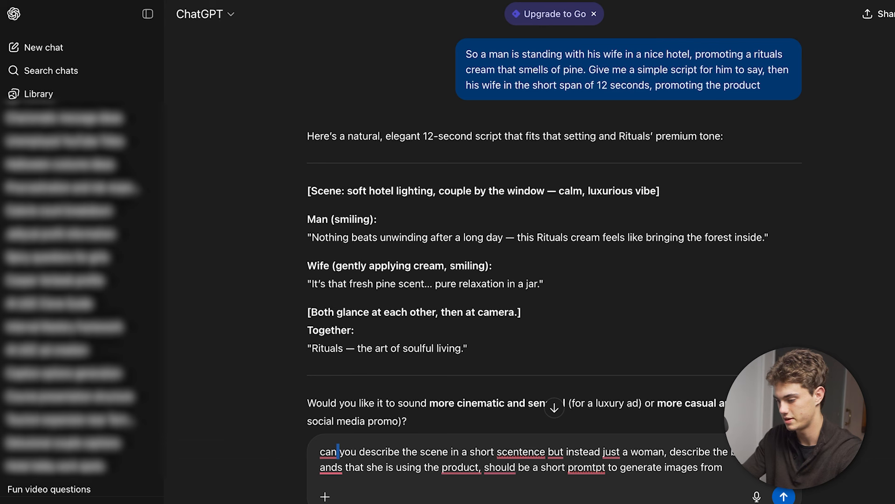
pyautogui.press('Return')
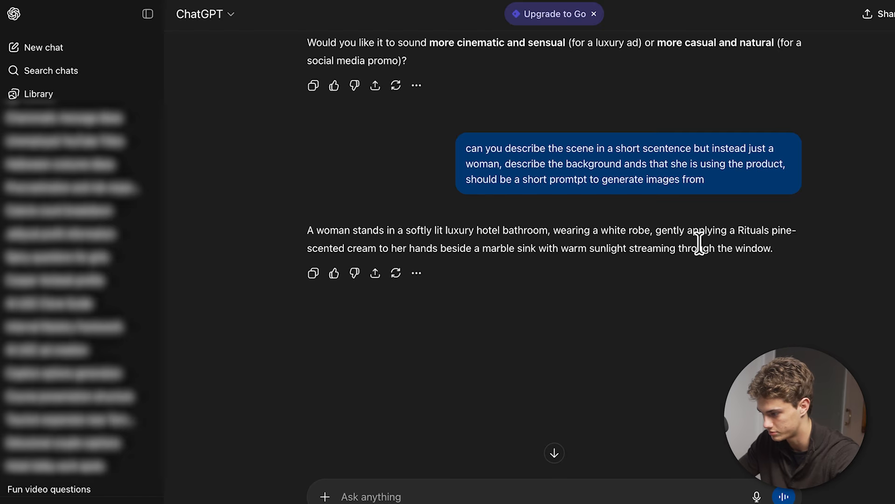
# - Copy ChatGPT's sentence about the woman in the luxury hotel bathroom into the image prompt in makeugc
pyautogui.moveTo(311, 229); pyautogui.dragTo(754, 251)
pyautogui.hotkey('ctrl', 'c')
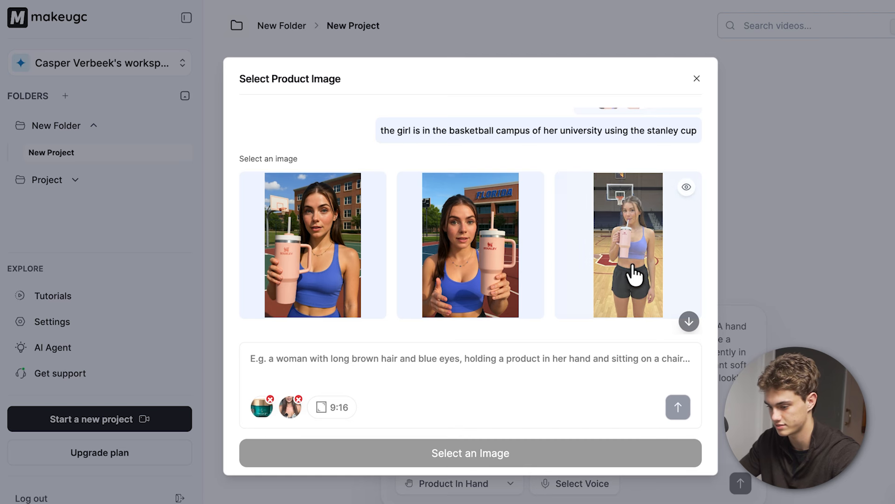
pyautogui.click(512, 366)
pyautogui.hotkey('ctrl', 'v')
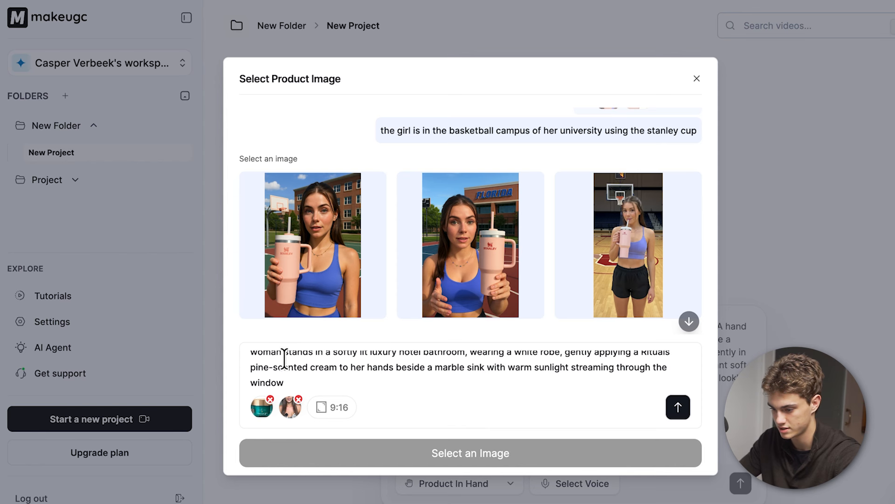
# - Change the prompt's opening to "the actor" and generate the product images at 9:16
pyautogui.doubleClick(265, 350)
pyautogui.write('the act')
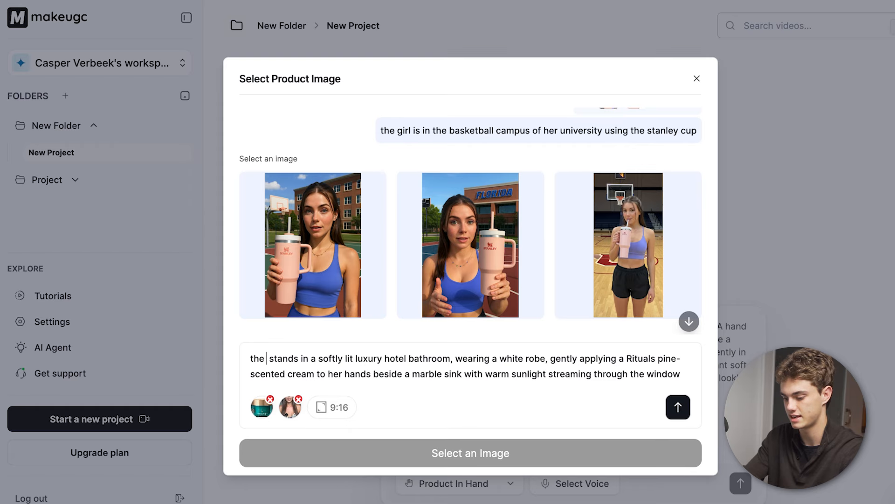
pyautogui.write('or')
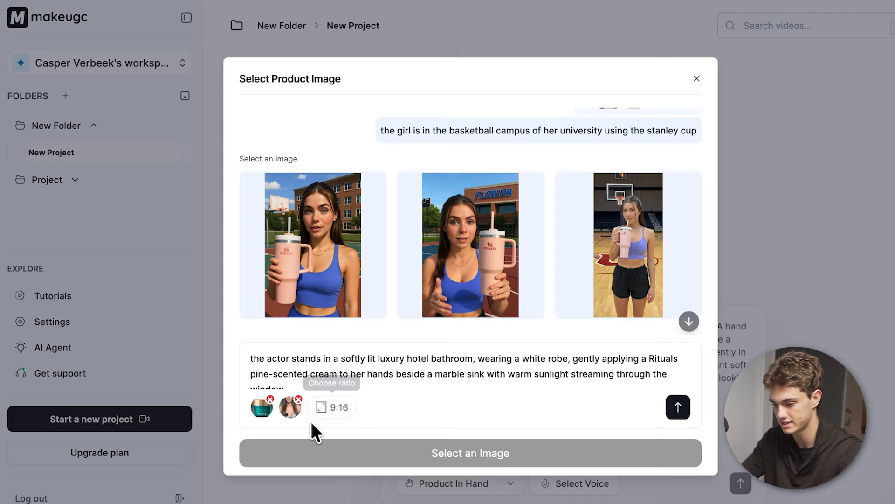
pyautogui.click(678, 407)
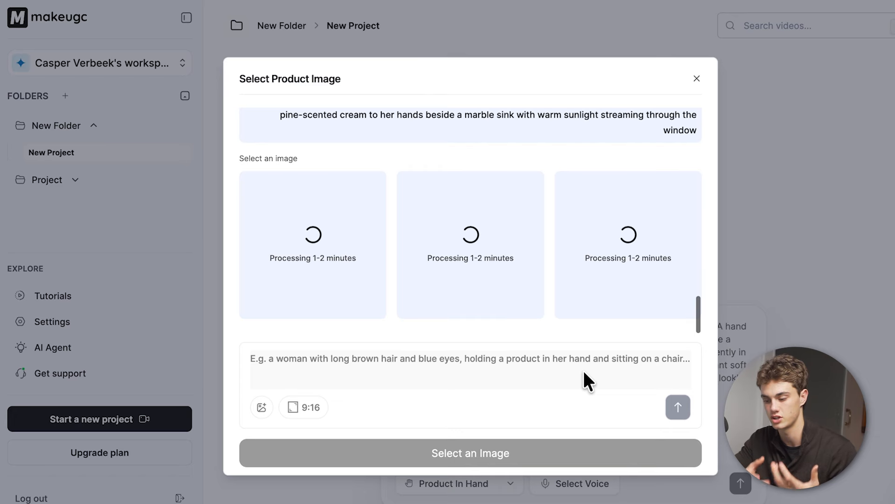
# - Examine the earlier prompts, their reference pictures and the generated images in the product image history
pyautogui.scroll(1, 573, 197)
pyautogui.scroll(5, 573, 198)
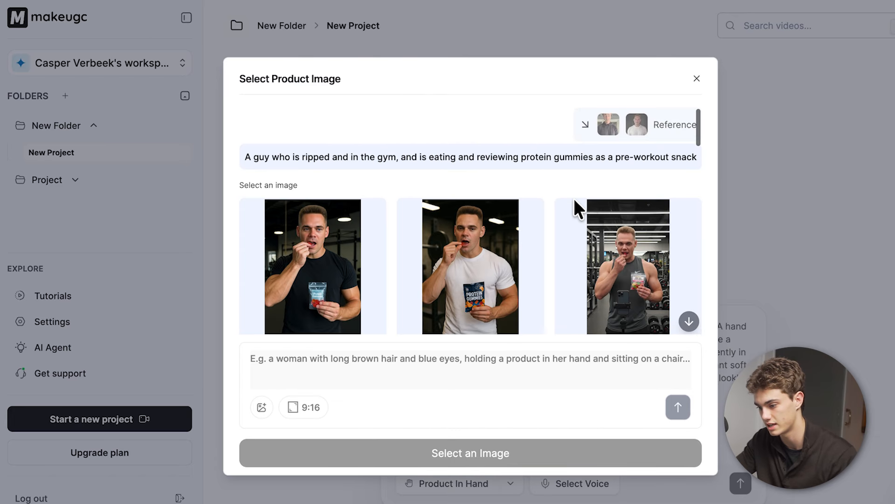
pyautogui.scroll(-1, 512, 224)
pyautogui.scroll(5, 513, 179)
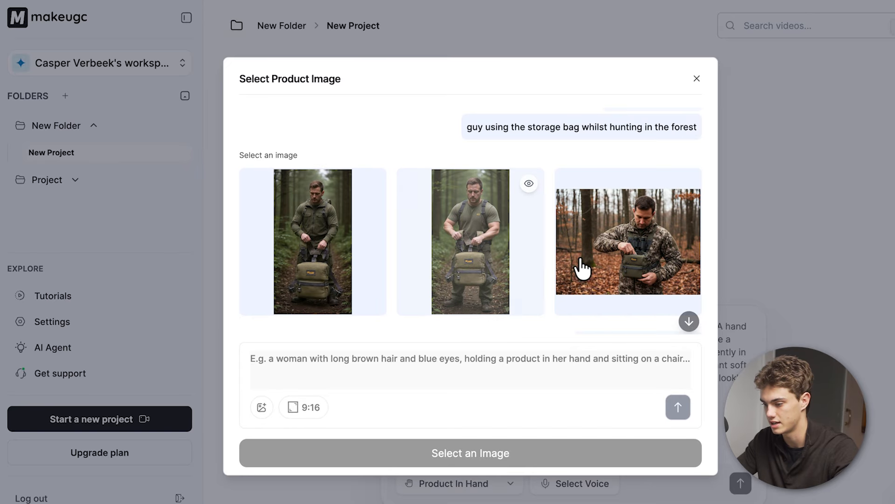
pyautogui.scroll(10, 499, 266)
pyautogui.scroll(-3, 510, 266)
pyautogui.scroll(2, 511, 268)
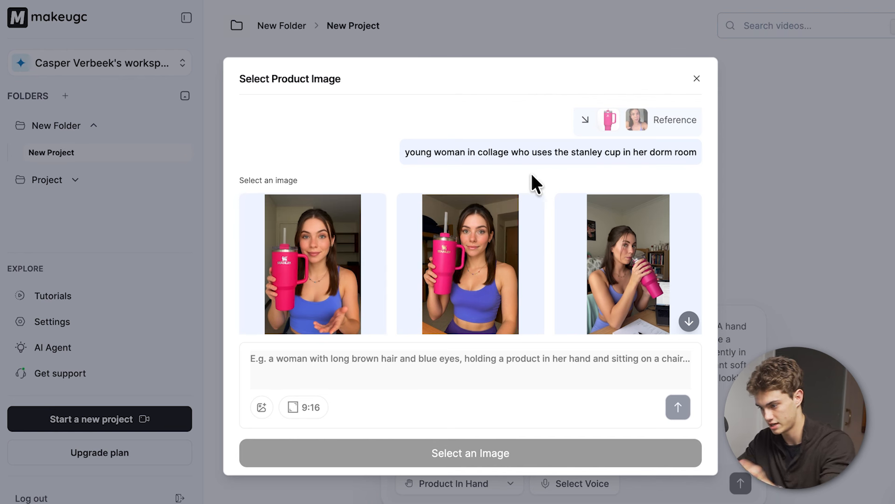
pyautogui.scroll(-5, 545, 176)
pyautogui.scroll(-3, 546, 178)
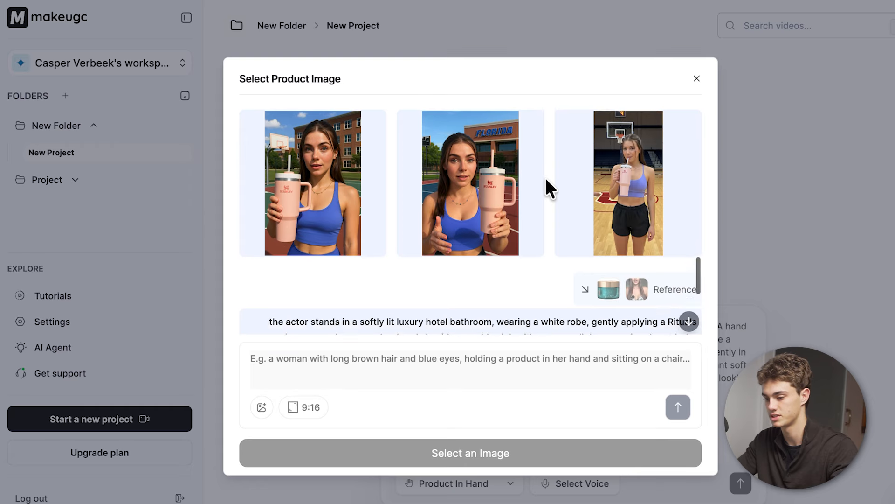
# - Preview the first two generated images of the actor applying the cream in the hotel bathroom at full size
pyautogui.scroll(-4, 605, 227)
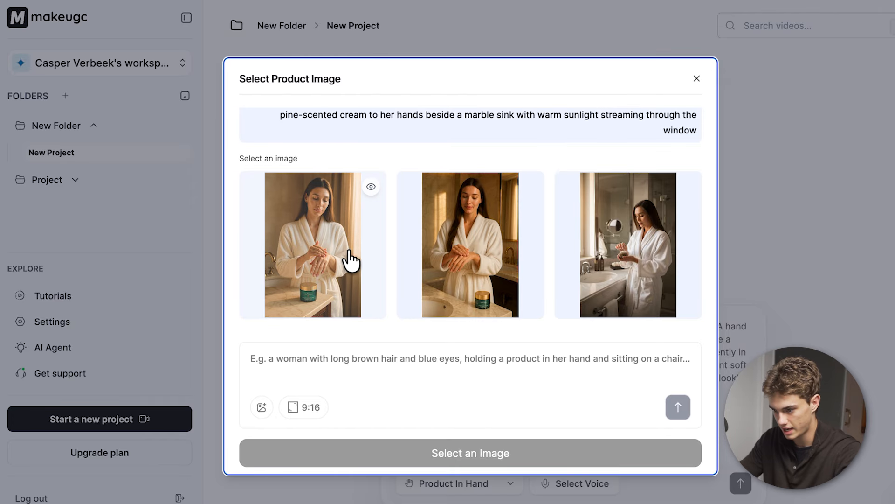
pyautogui.click(371, 186)
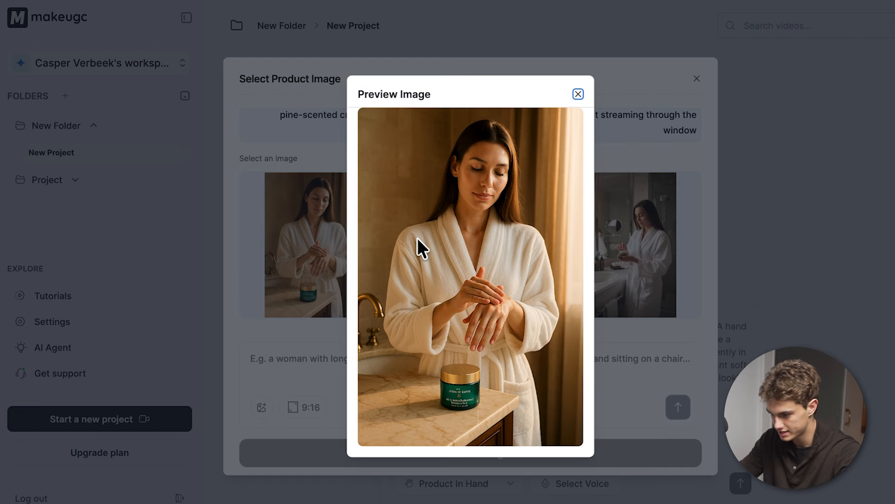
pyautogui.click(578, 95)
pyautogui.click(468, 238)
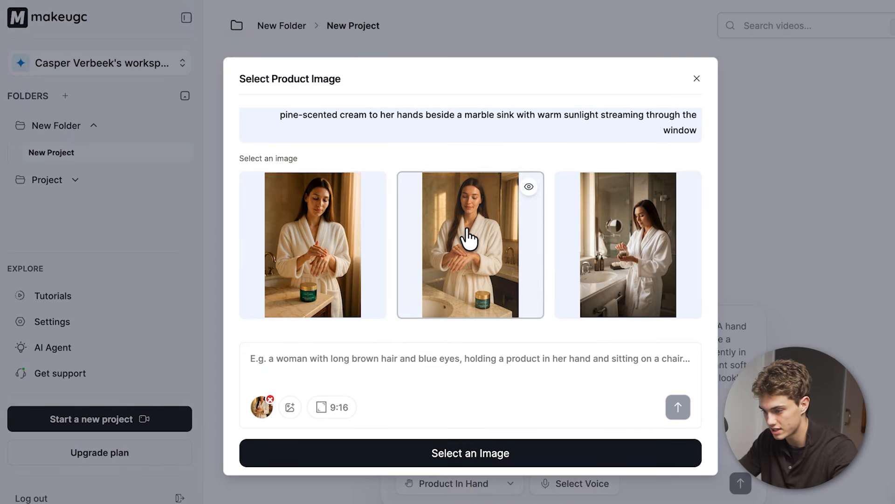
pyautogui.click(524, 187)
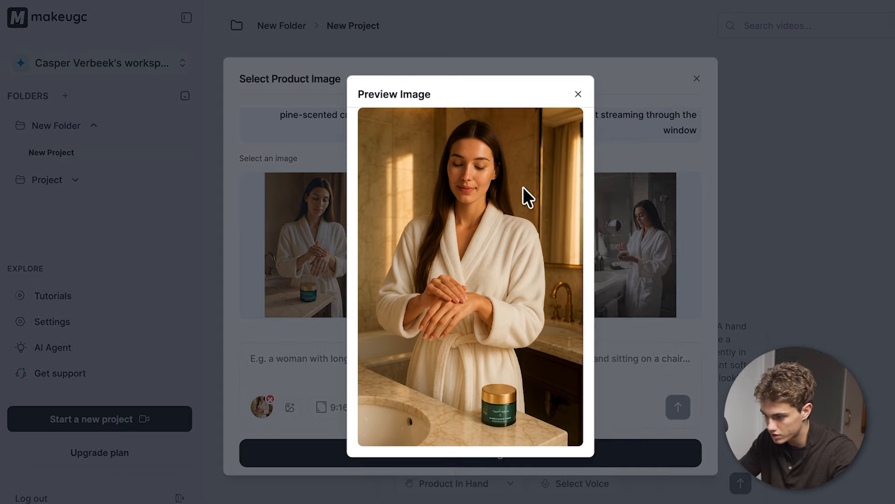
pyautogui.click(580, 96)
# - Preview the third generated image, with the actor holding the open jar by the sink, and use it as the product image
pyautogui.click(644, 240)
pyautogui.click(685, 187)
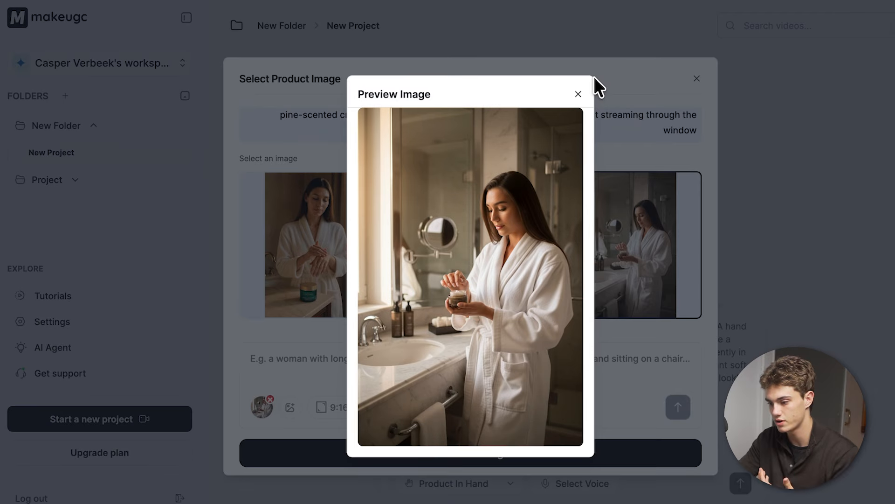
pyautogui.click(578, 94)
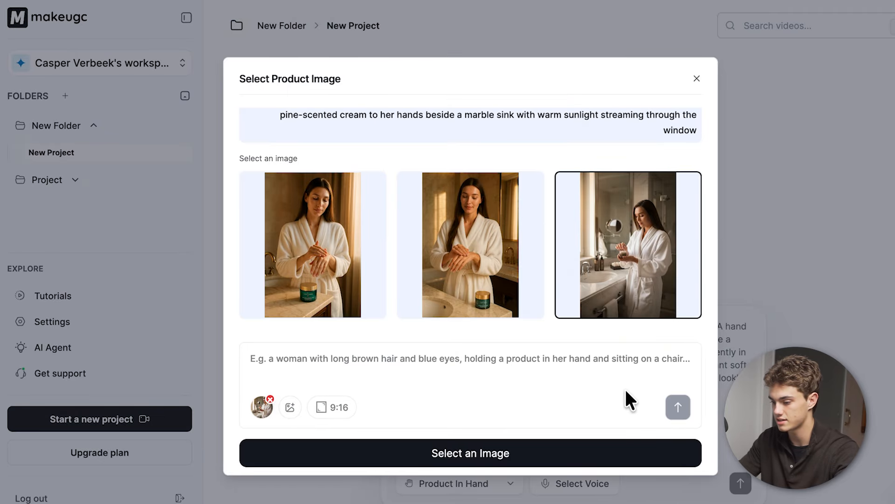
pyautogui.click(548, 455)
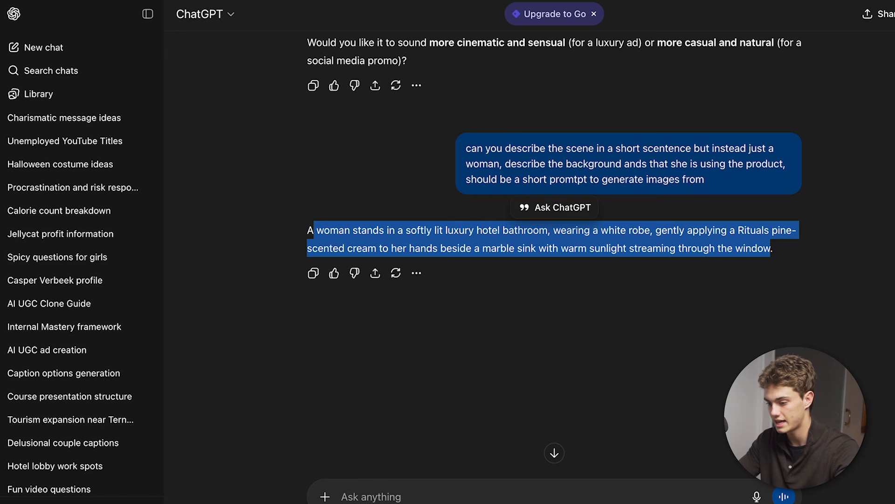
# - Copy the man's line "Nothing beats unwinding after a long day — this Rituals cream feels like bringing the forest inside" from ChatGPT into makeugc's spoken script
pyautogui.scroll(7, 435, 276)
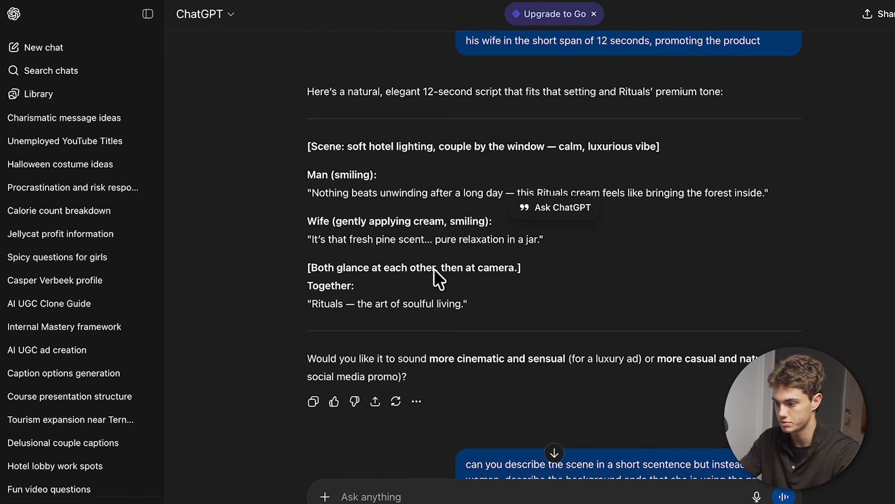
pyautogui.moveTo(311, 210); pyautogui.dragTo(763, 210)
pyautogui.hotkey('ctrl', 'c')
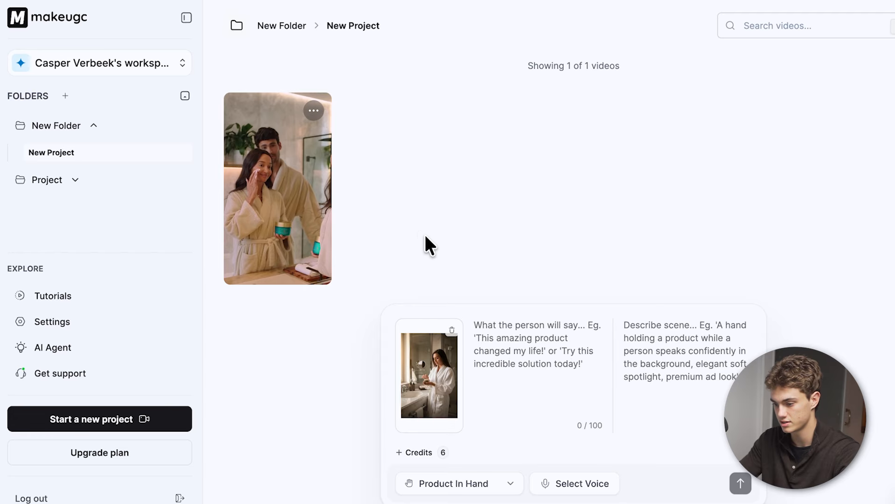
pyautogui.click(488, 337)
pyautogui.hotkey('ctrl', 'v')
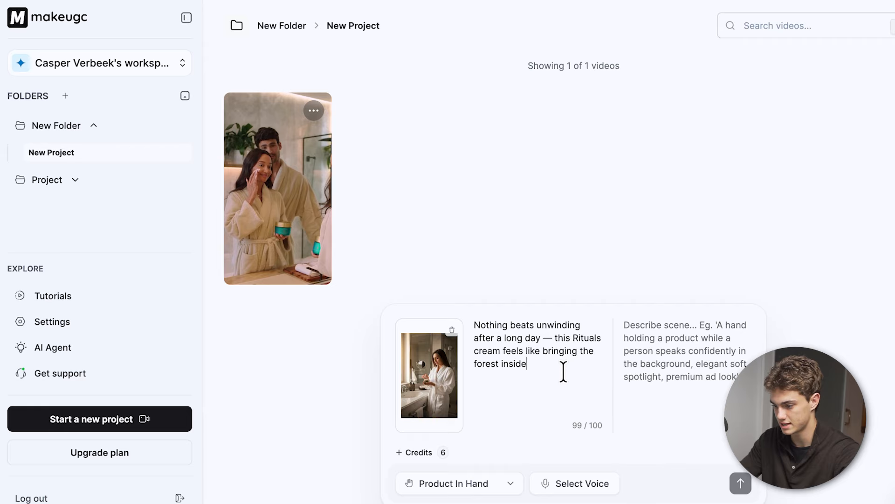
# - Ask ChatGPT for simple camera and actor directions as she applies the cream and the camera zooms in, condensed to one simple sentence
pyautogui.click(665, 411)
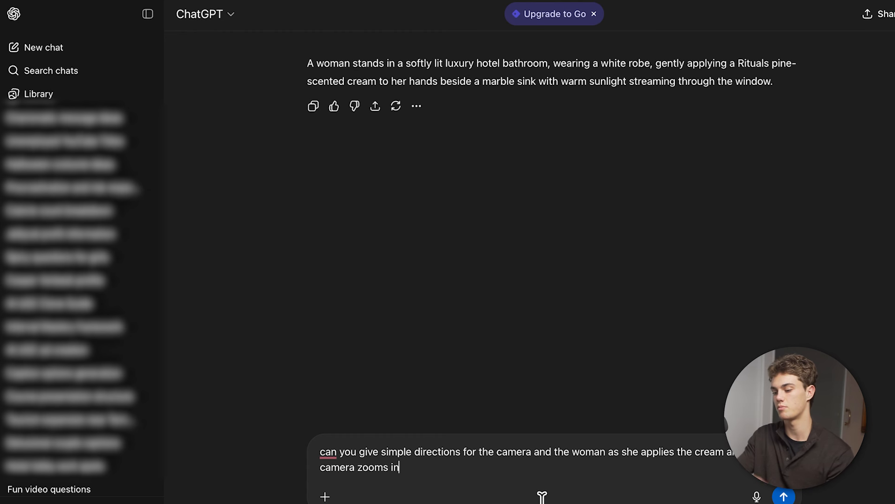
pyautogui.press('Return')
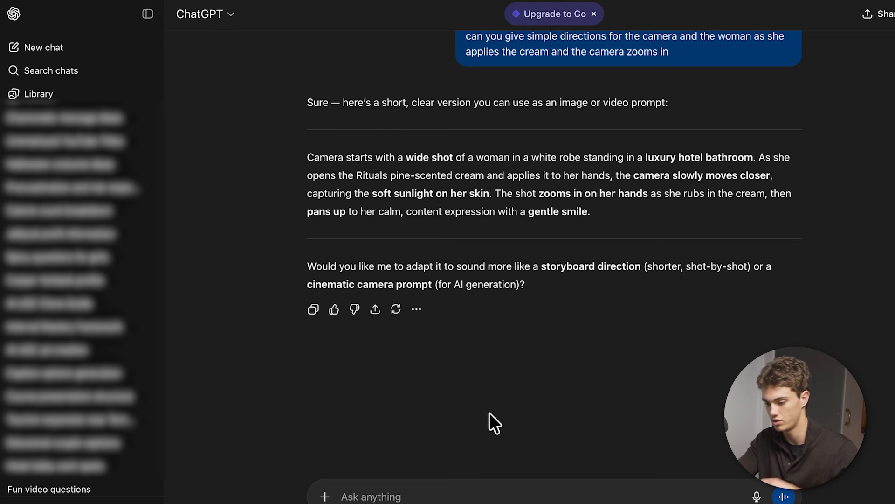
pyautogui.write('make it one simple sentence')
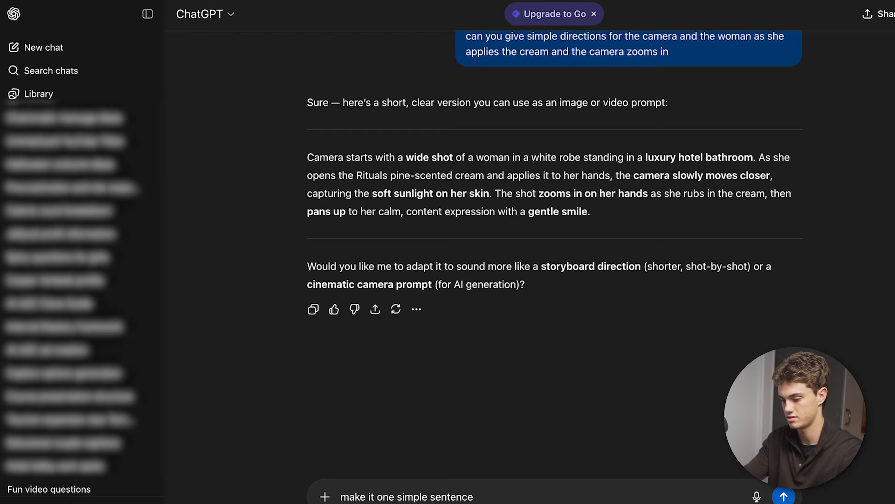
pyautogui.press('Return')
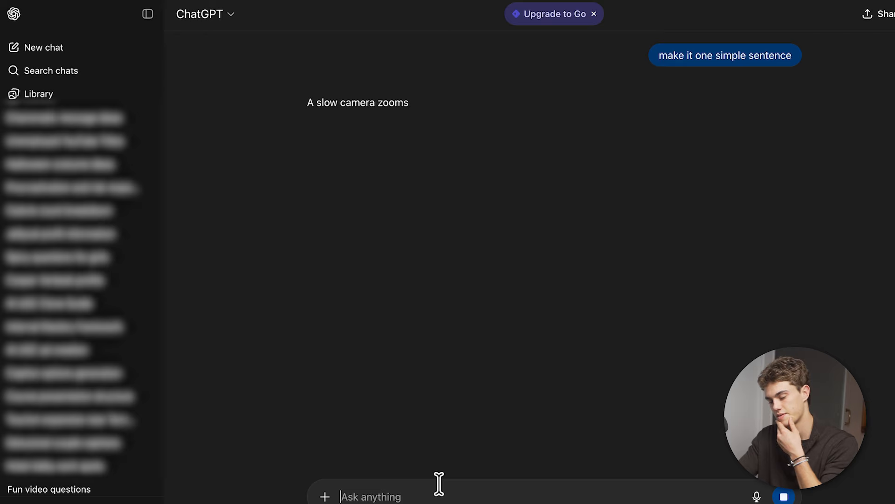
# - Copy ChatGPT's slow camera zoom sentence into the scene description in makeugc and generate the Product In Hand video
pyautogui.moveTo(309, 103); pyautogui.dragTo(440, 121)
pyautogui.hotkey('ctrl', 'c')
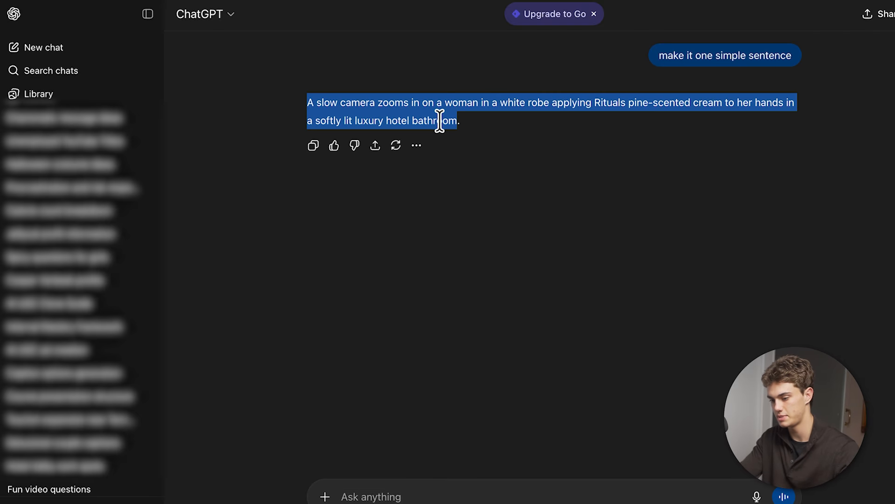
pyautogui.hotkey('ctrl', 'Tab')
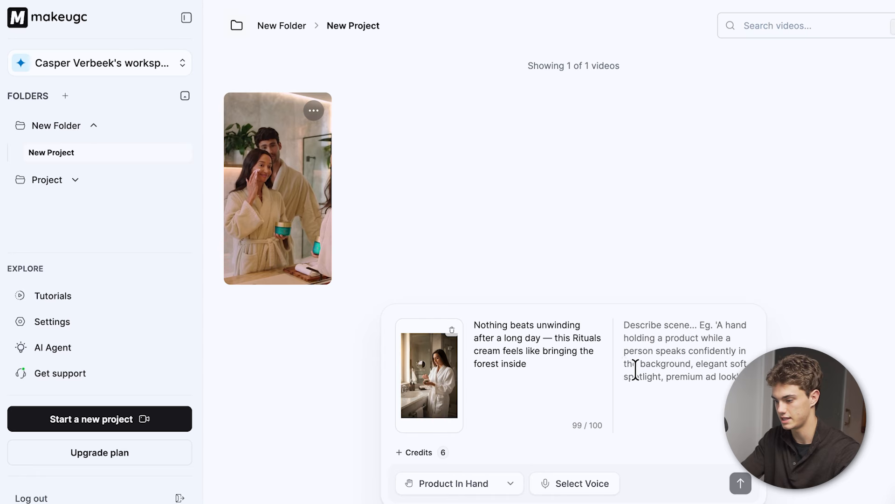
pyautogui.hotkey('ctrl', 'v')
pyautogui.press('Return')
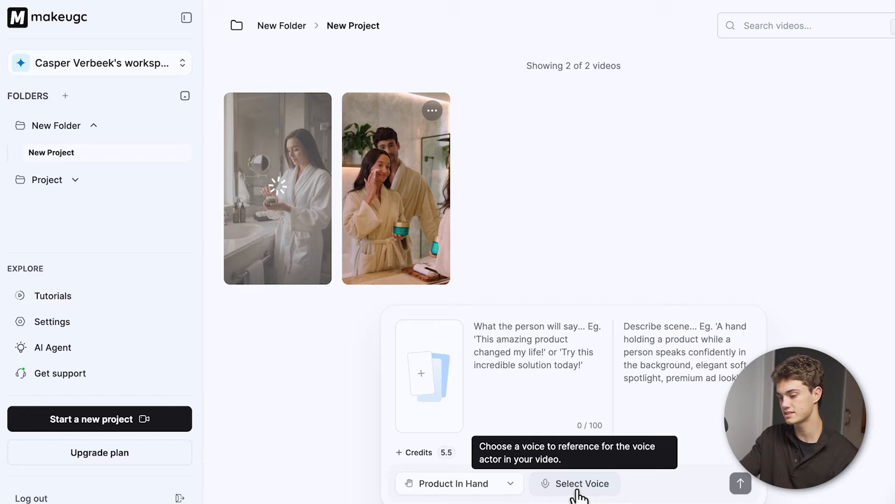
# - Open the voice library and browse its available voices and language filters
pyautogui.click(577, 490)
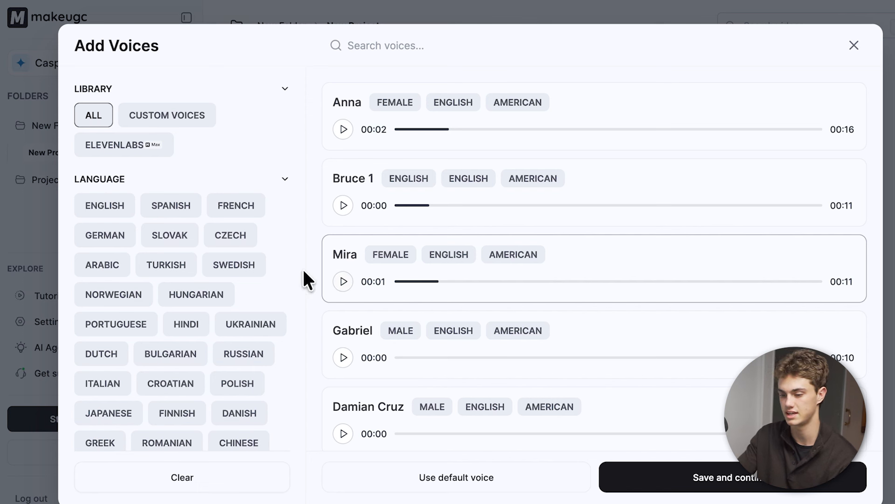
pyautogui.click(150, 270)
pyautogui.scroll(-3, 140, 275)
pyautogui.scroll(3, 140, 277)
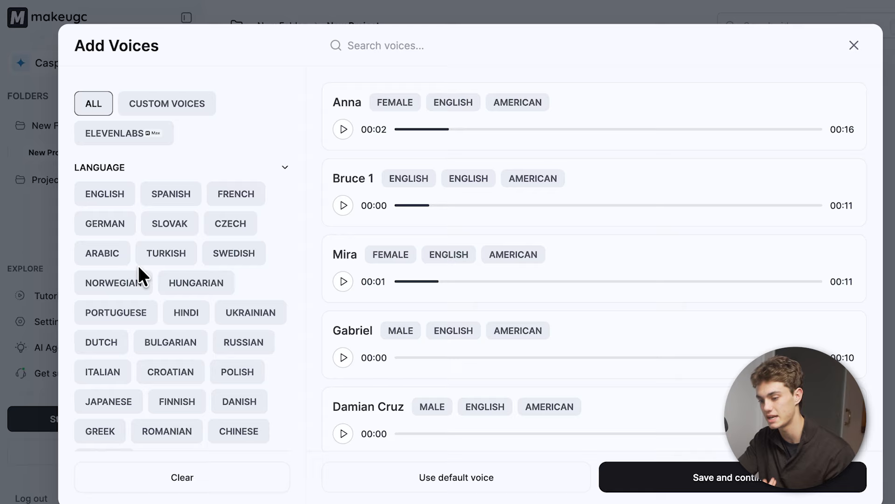
pyautogui.scroll(-3, 139, 274)
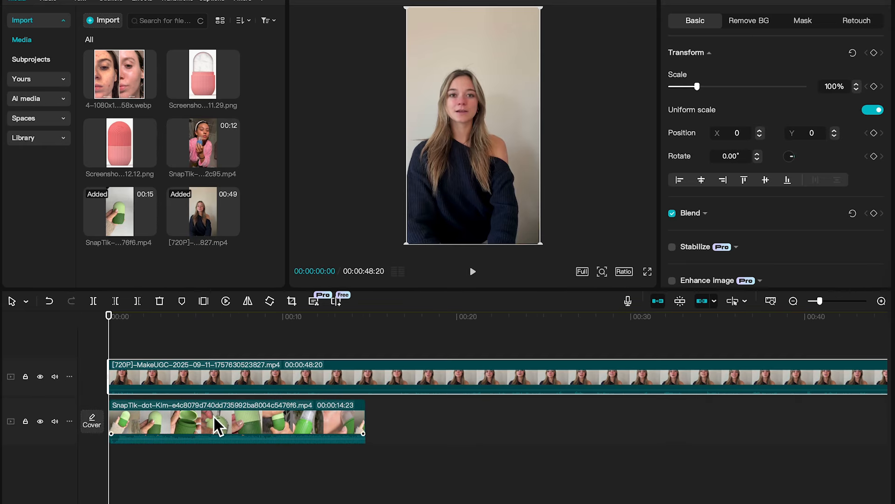
# - Switch to CapCut, remove the talking woman clip's background and scale it to 53% in the frame's lower right corner over the product footage
pyautogui.click(754, 24)
pyautogui.click(672, 53)
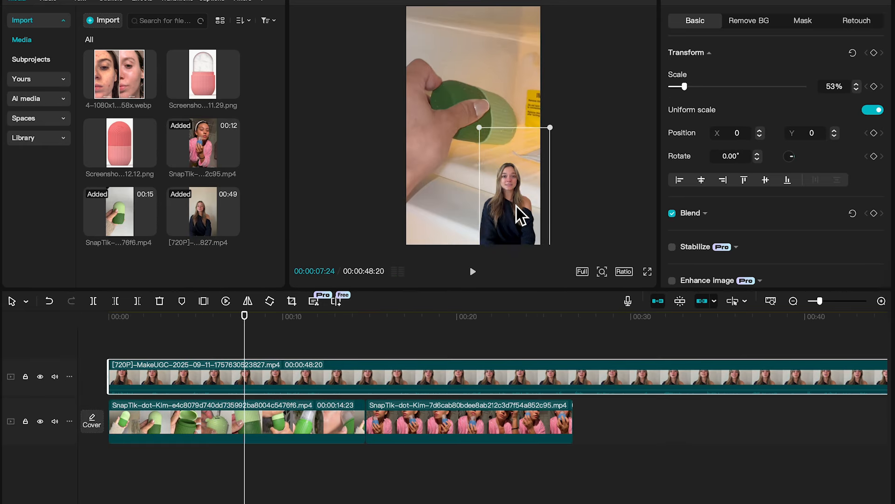
# - Generate automatic captions for the video with English as the spoken language
pyautogui.click(214, 6)
pyautogui.click(251, 277)
pyautogui.click(750, 18)
pyautogui.click(775, 8)
pyautogui.scroll(-1, 824, 163)
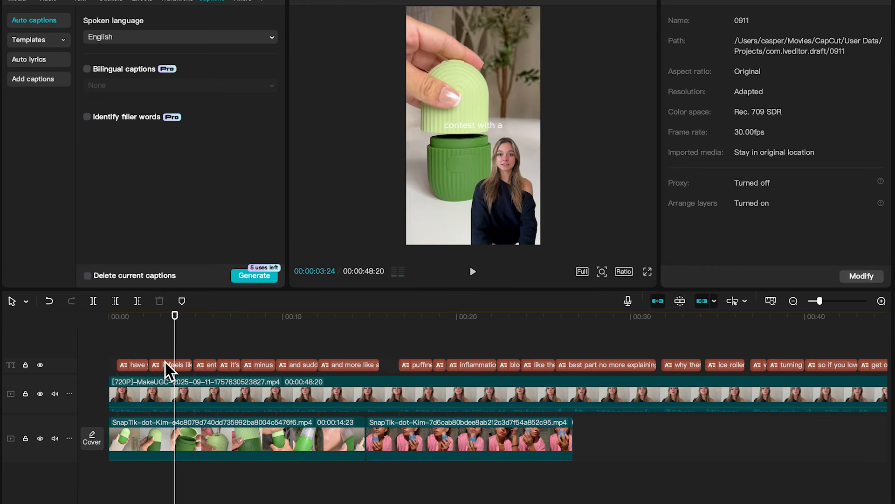
# - Check a caption near the start of the timeline and play the edited video from the beginning
pyautogui.click(170, 365)
pyautogui.click(792, 120)
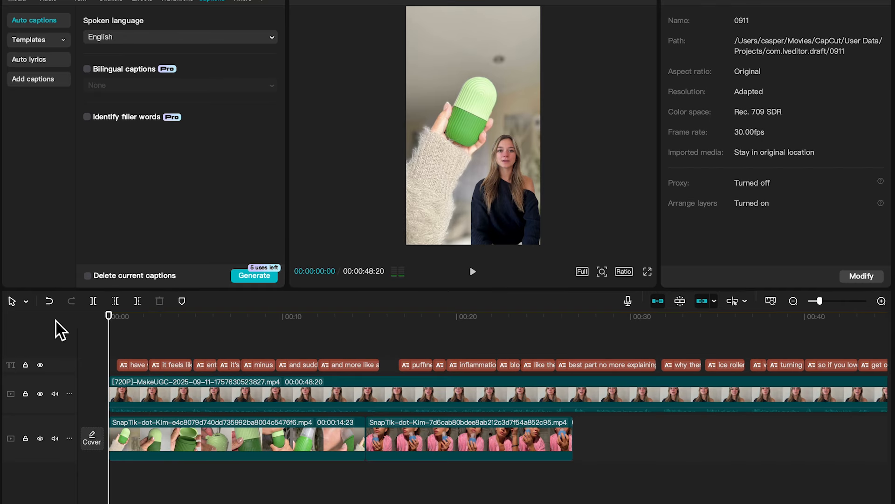
pyautogui.press('space')
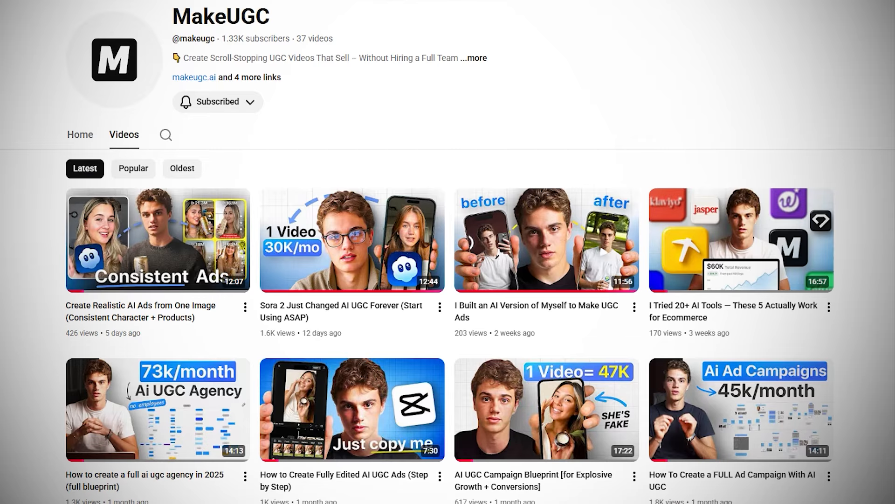
# - Browse the latest videos on the MakeUGC YouTube channel
pyautogui.scroll(-10, 448, 252)
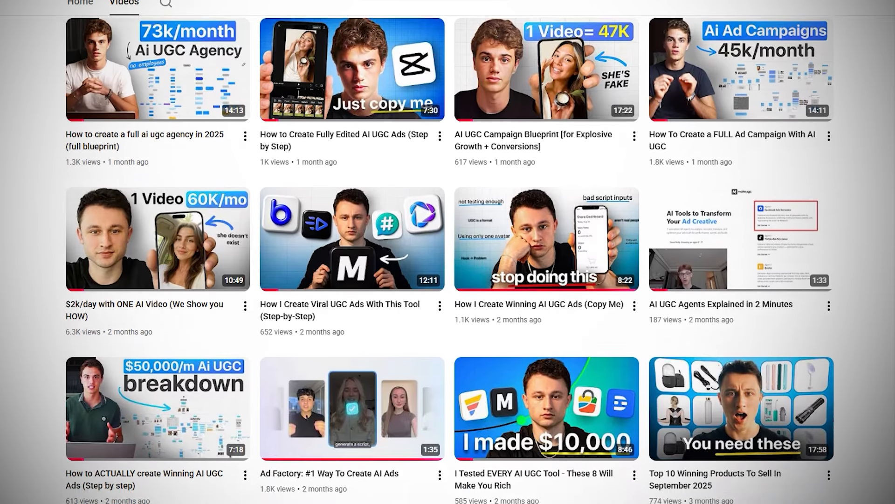
pyautogui.scroll(-6, 447, 252)
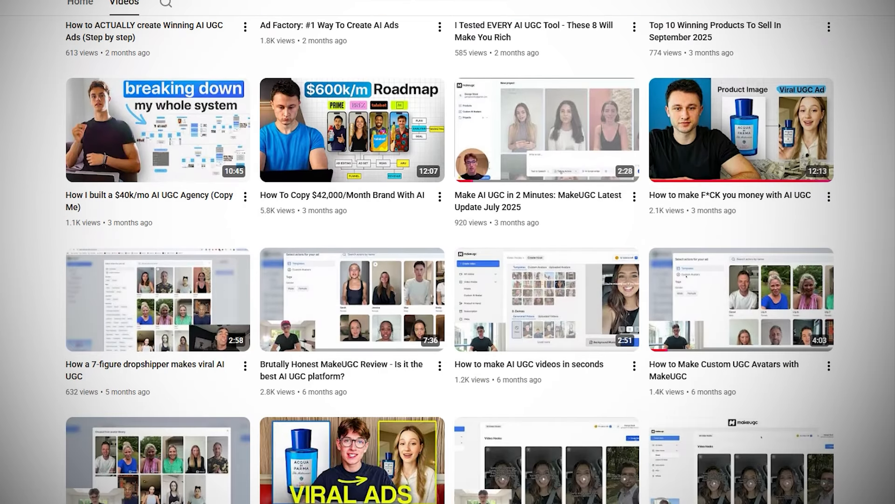